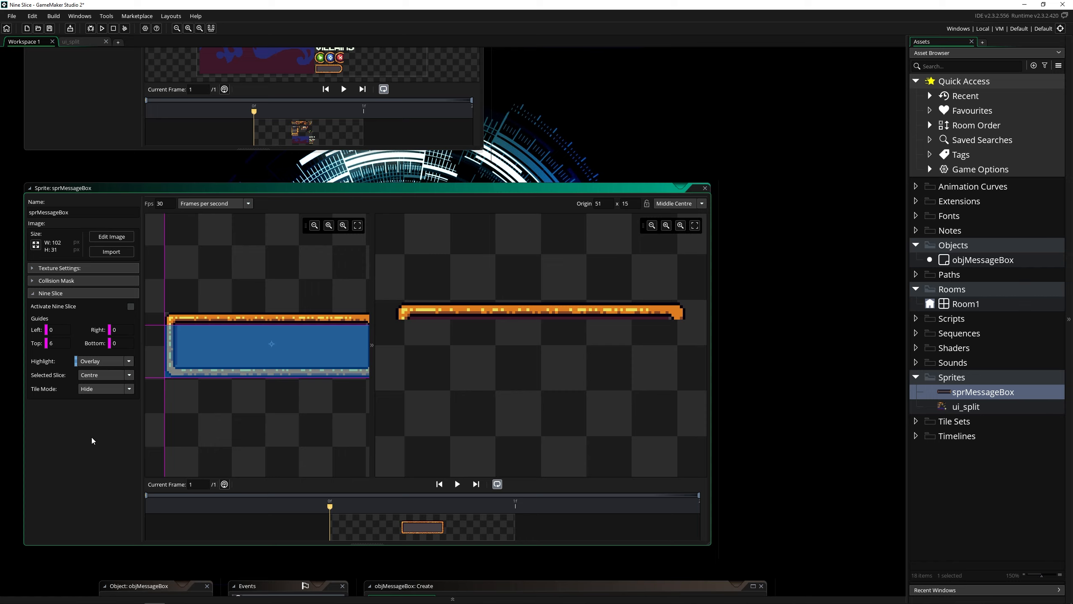
Move sprMessageBox's left nine-slice guide to 5 and bring the bottom and right guides in to the inner border edges.
{"action": "left_click", "coordinate": [208, 286]}
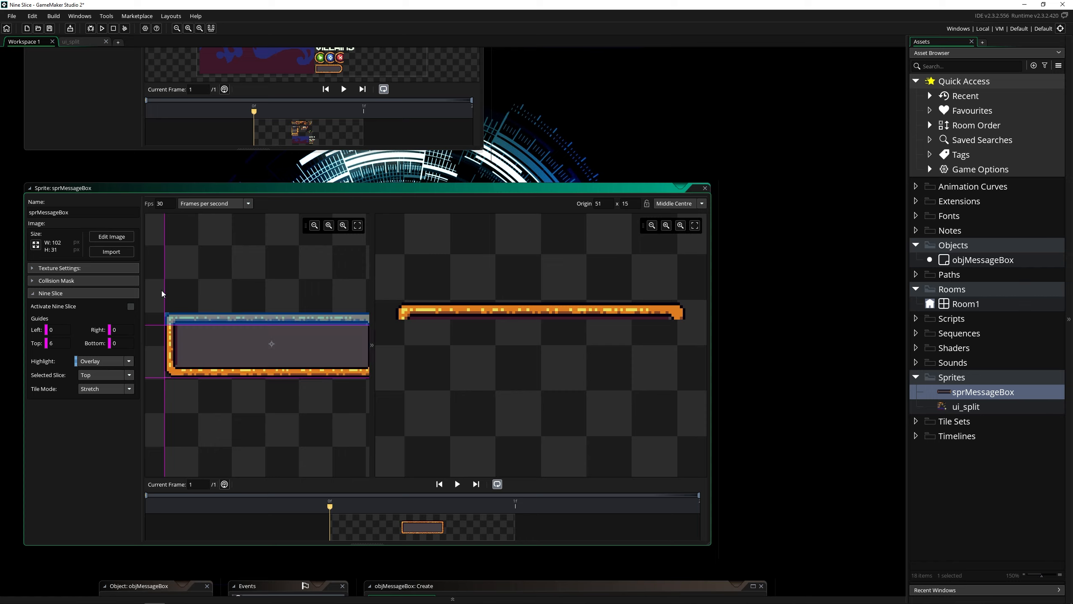
{"action": "left_click_drag", "start_coordinate": [163, 291], "coordinate": [175, 289]}
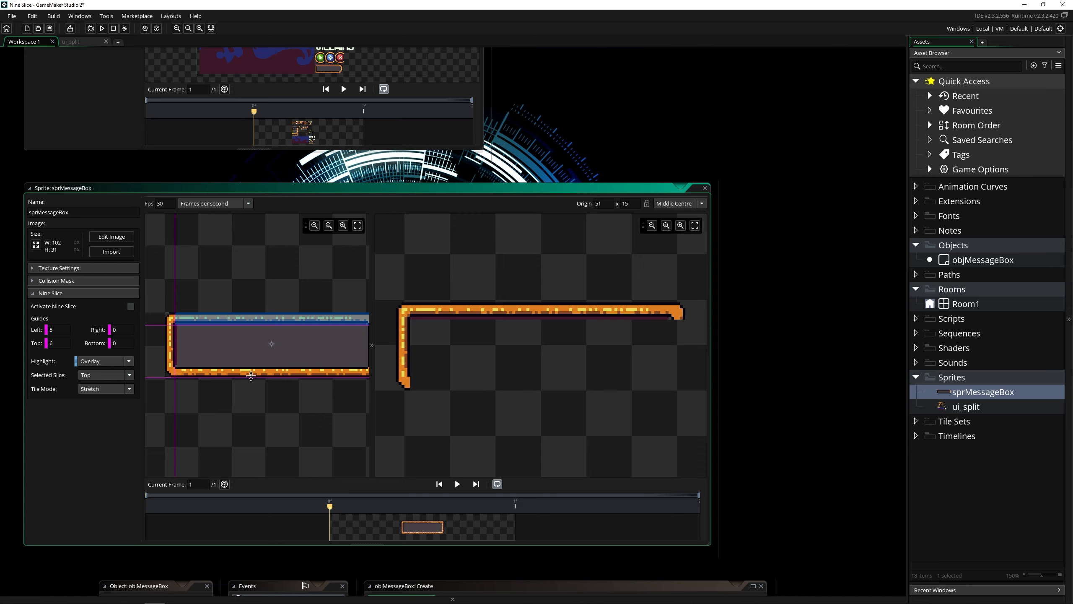
{"action": "left_click_drag", "start_coordinate": [252, 378], "coordinate": [253, 367]}
{"action": "middle_click_drag", "start_coordinate": [281, 394], "coordinate": [209, 389]}
{"action": "left_click_drag", "start_coordinate": [307, 345], "coordinate": [300, 344]}
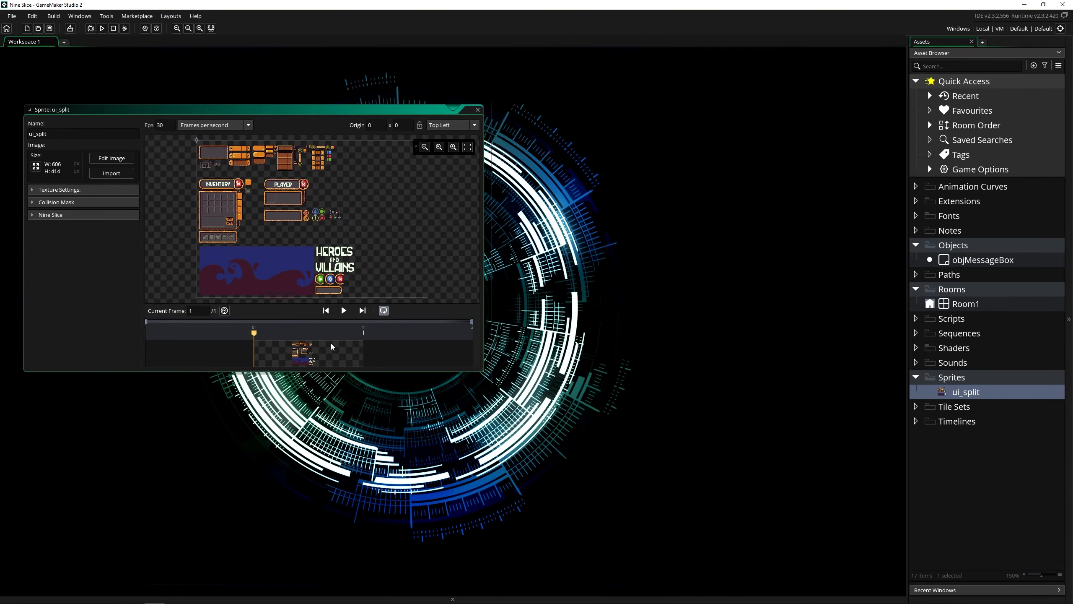
Open the ui_split image for editing and cut the empty frame below the PLAYER panel out as a custom brush.
{"action": "double_click", "coordinate": [330, 343]}
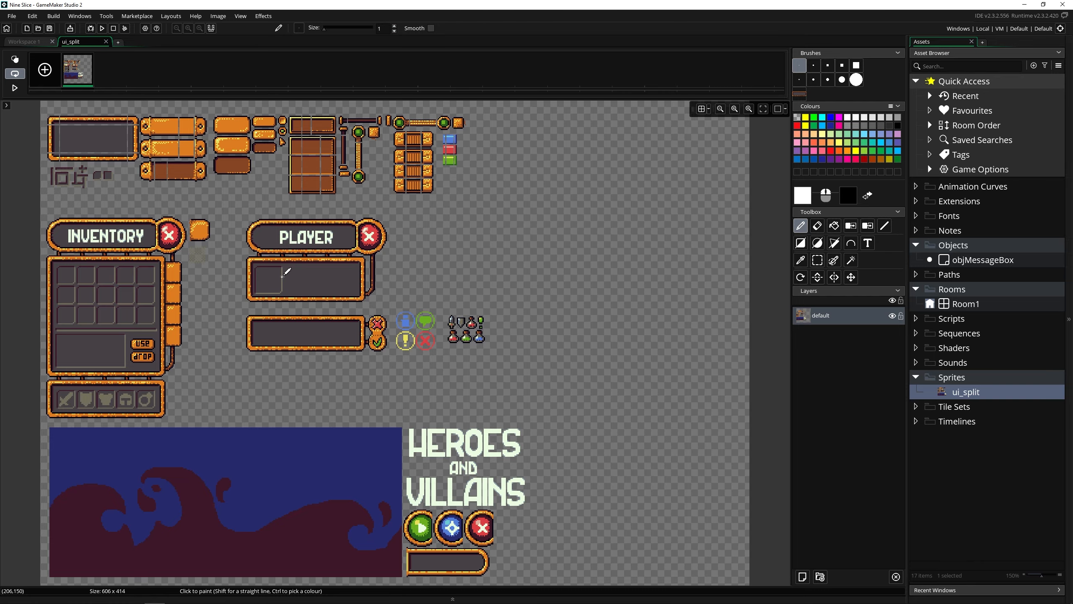
{"action": "scroll", "coordinate": [308, 336], "scroll_direction": "up", "scroll_amount": 5}
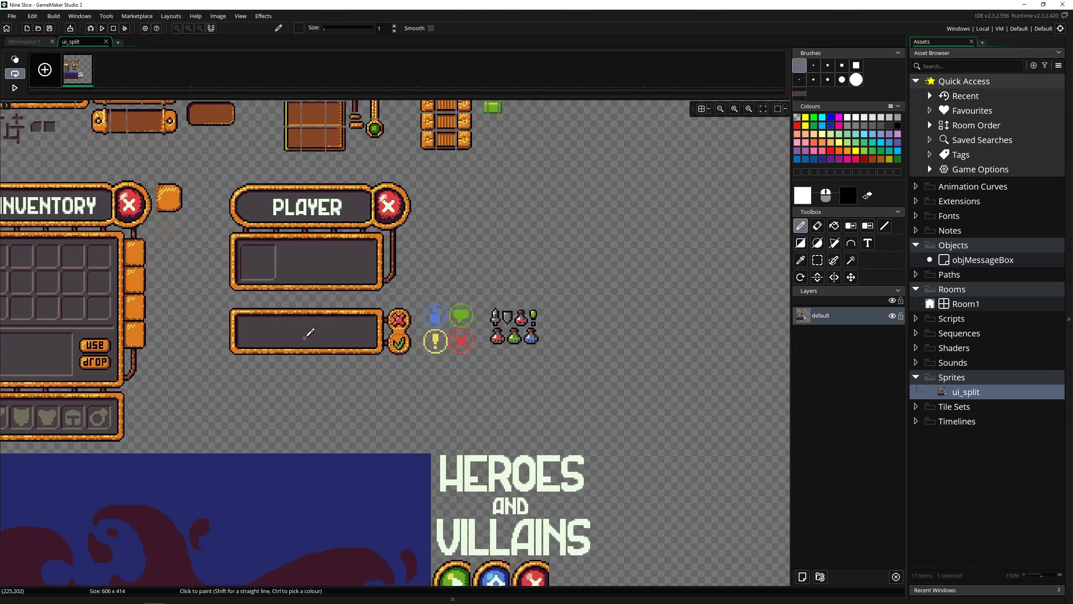
{"action": "key", "text": "s"}
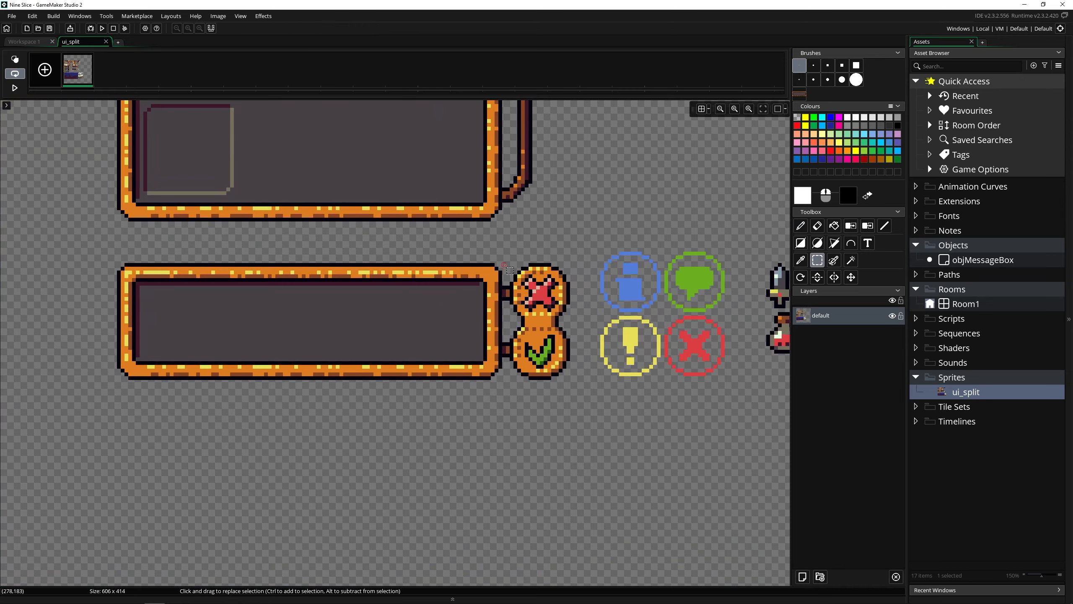
{"action": "left_click_drag", "start_coordinate": [501, 264], "coordinate": [121, 380]}
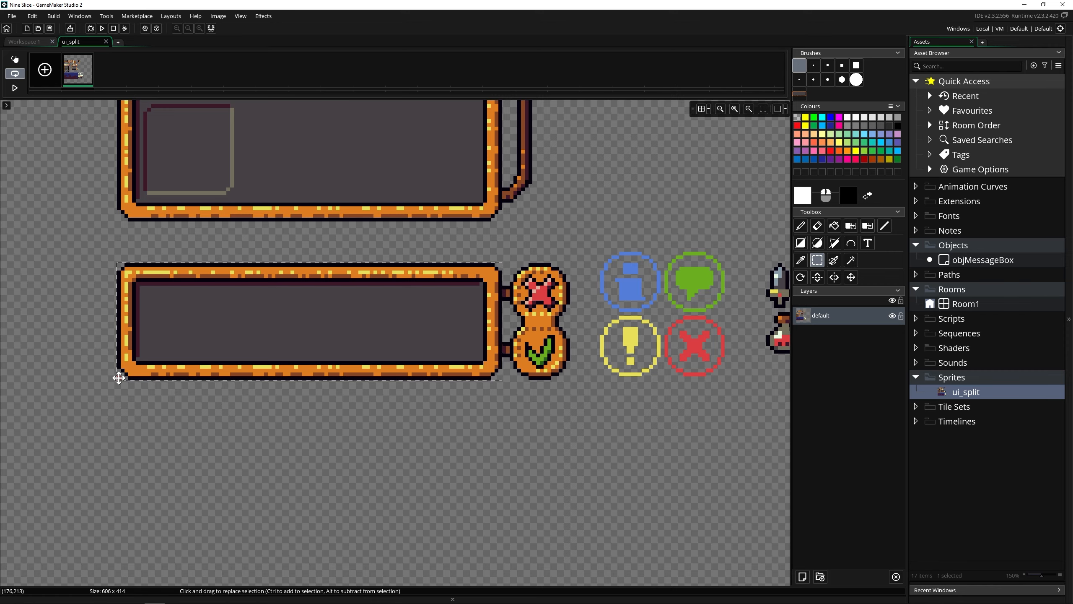
{"action": "key", "text": "Delete"}
{"action": "key", "text": "p"}
{"action": "key", "text": "ctrl+v"}
{"action": "scroll", "coordinate": [335, 329], "scroll_direction": "up", "scroll_amount": 2}
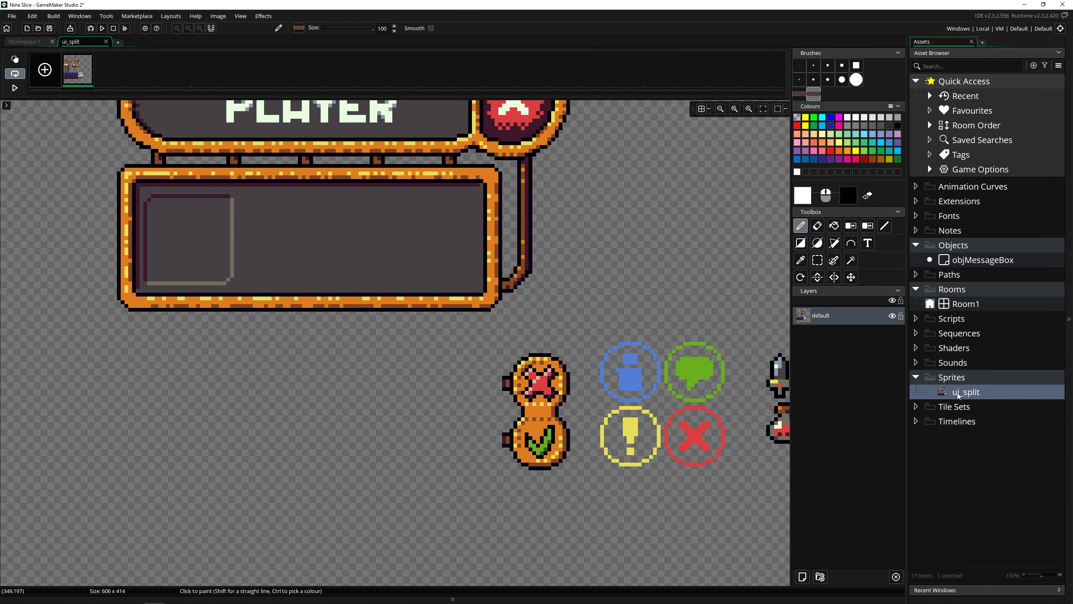
Create a new sprite in the Sprites group and name it sprMessageBox.
{"action": "right_click", "coordinate": [957, 376]}
{"action": "mouse_move", "coordinate": [960, 379]}
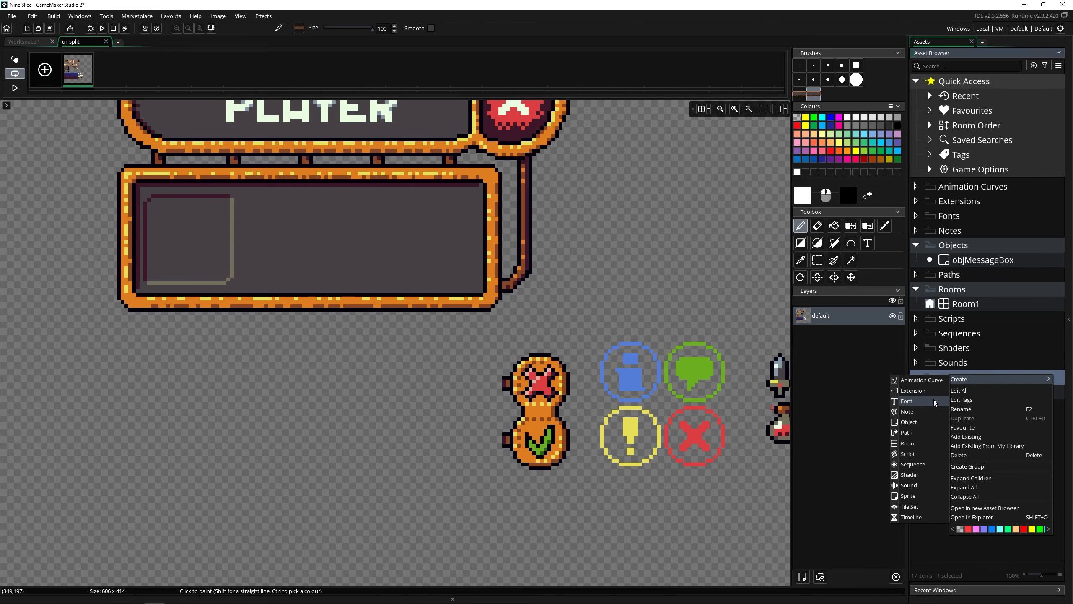
{"action": "left_click", "coordinate": [917, 495]}
{"action": "type", "text": "sprMessage"}
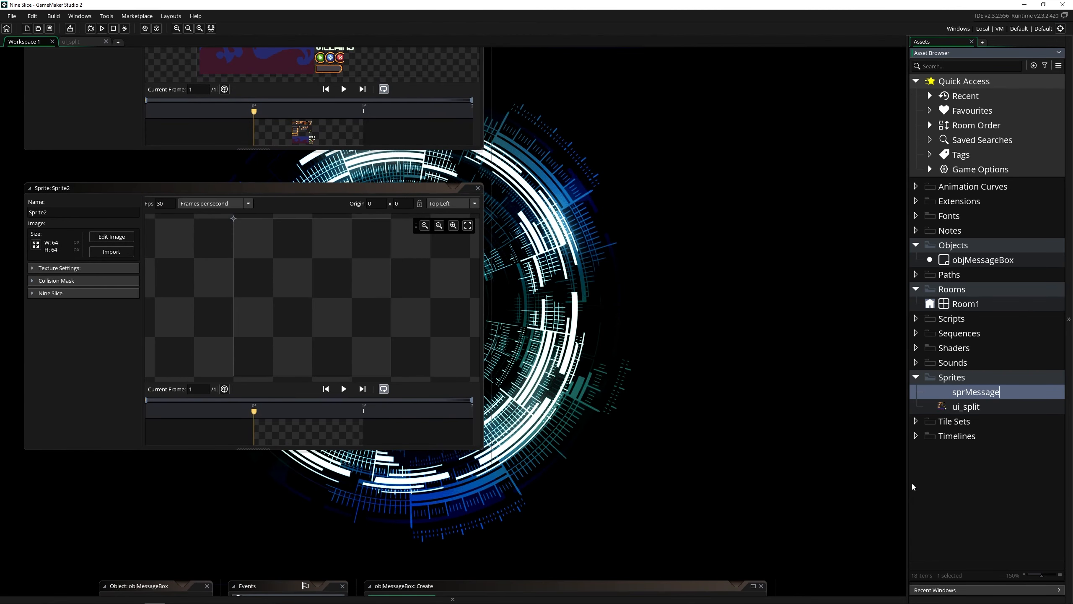
{"action": "type", "text": "Box"}
{"action": "key", "text": "Return"}
Resize the canvas of sprMessageBox to 200 by 200 pixels.
{"action": "left_click", "coordinate": [36, 244]}
{"action": "left_click", "coordinate": [35, 245]}
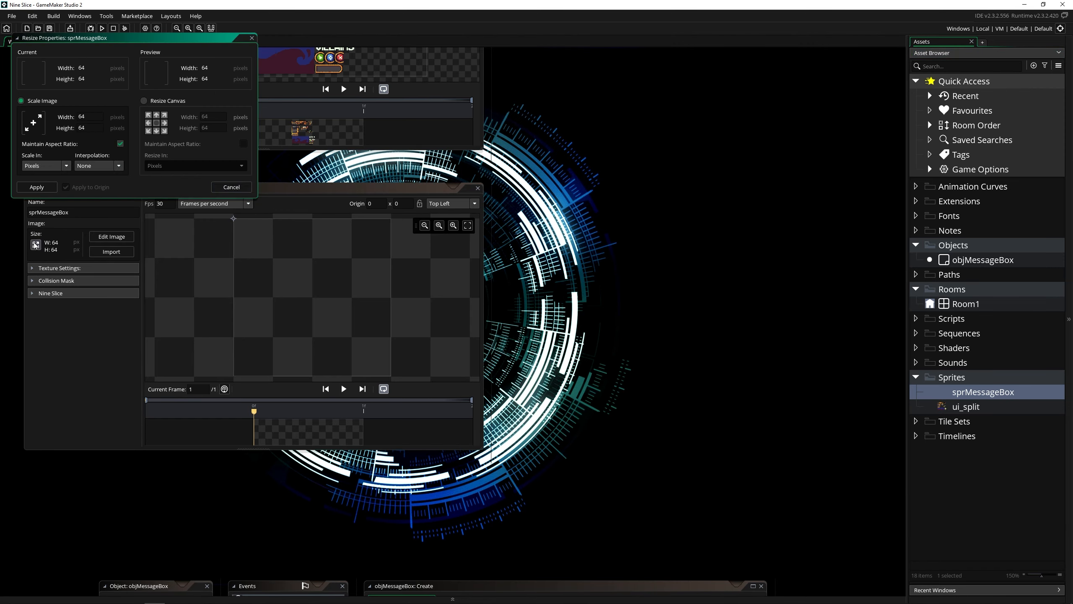
{"action": "left_click", "coordinate": [164, 102]}
{"action": "type", "text": "200"}
{"action": "key", "text": "Tab"}
{"action": "type", "text": "200"}
{"action": "key", "text": "Return"}
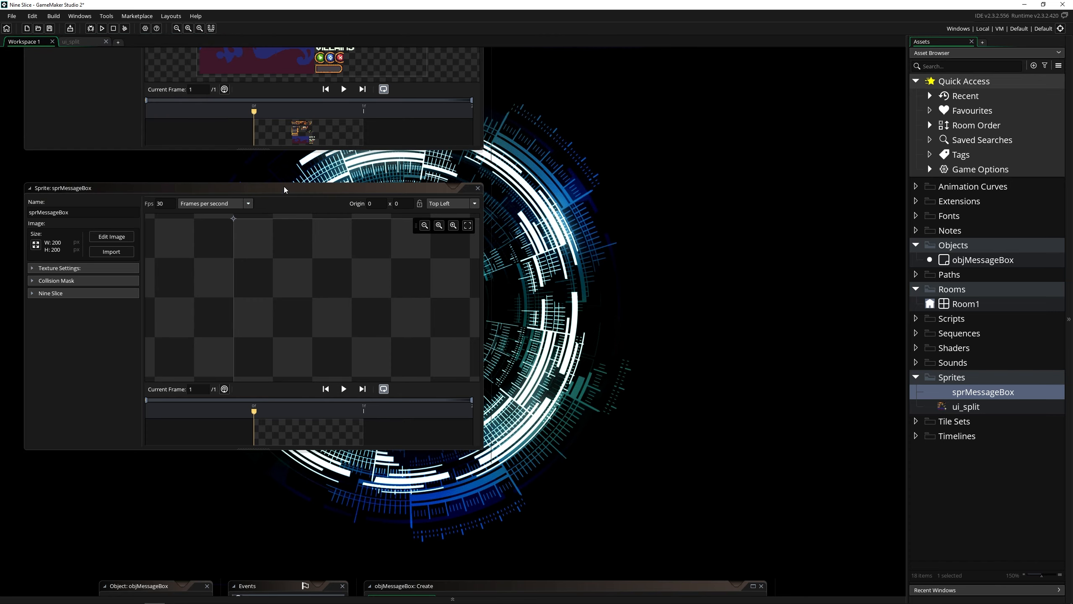
Stamp the message box brush once near the middle of the sprMessageBox image and auto-trim all frames.
{"action": "double_click", "coordinate": [276, 432]}
{"action": "left_click", "coordinate": [812, 95]}
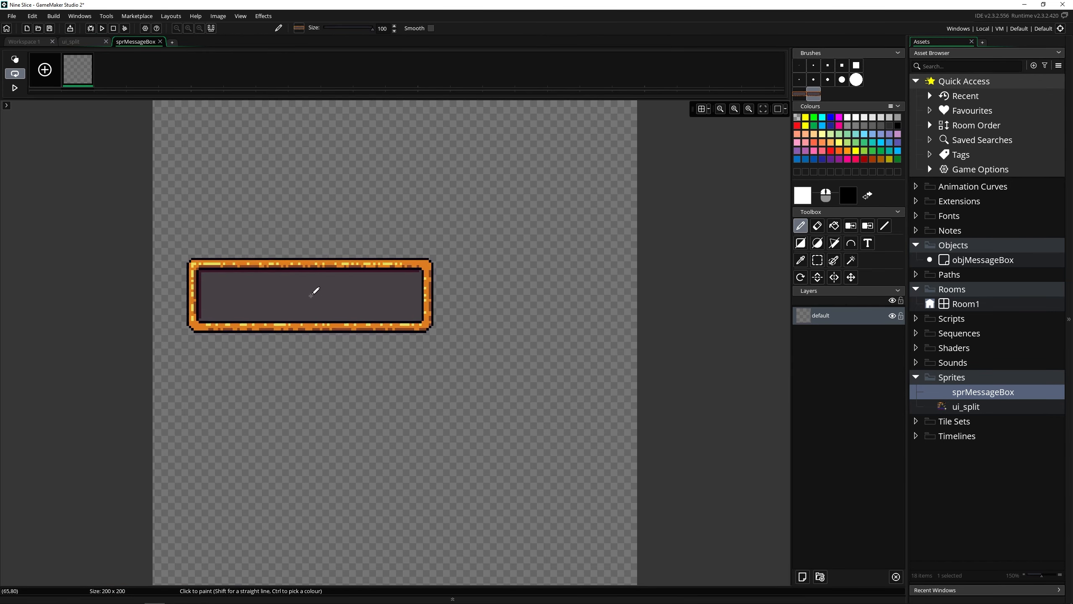
{"action": "left_click", "coordinate": [389, 331]}
{"action": "left_click", "coordinate": [218, 15]}
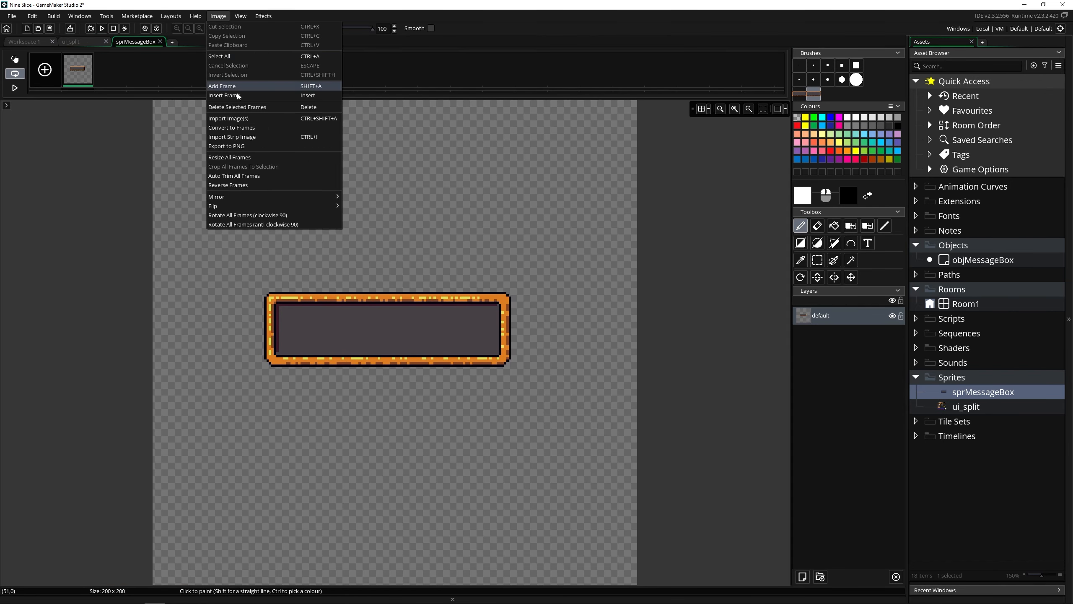
{"action": "left_click", "coordinate": [254, 176]}
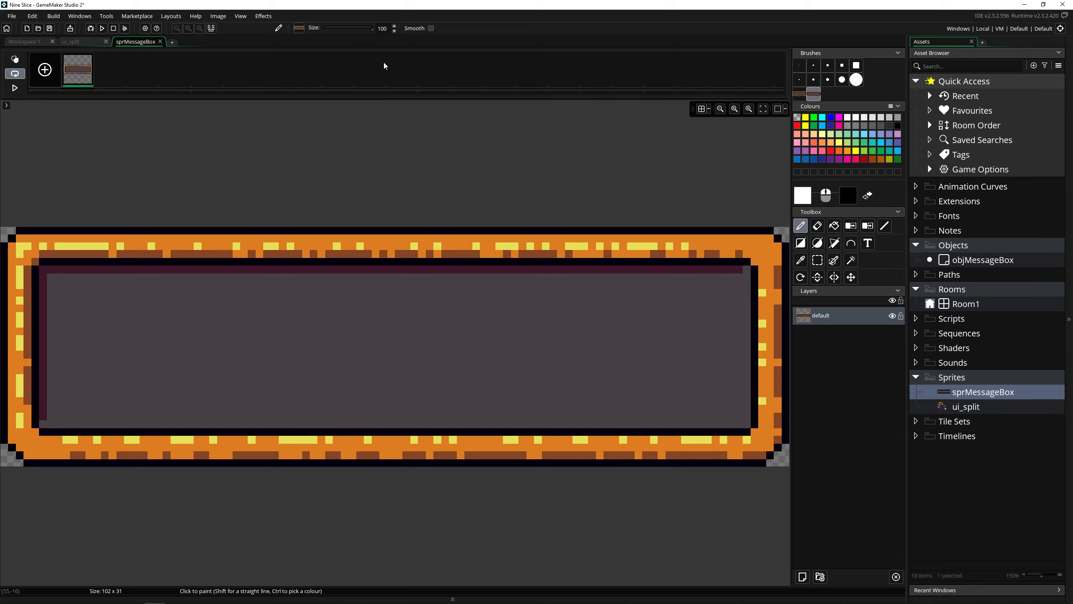
{"action": "left_click", "coordinate": [160, 42]}
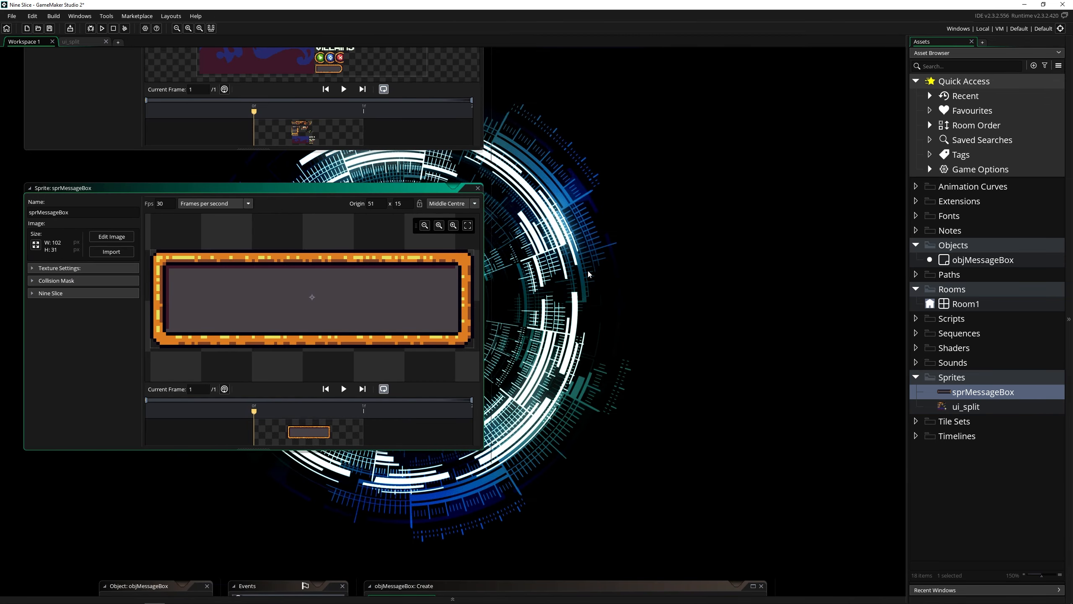
Show the Nine Slice settings of sprMessageBox, and enlarge its editor window with both previews fitted and centred.
{"action": "left_click", "coordinate": [32, 295]}
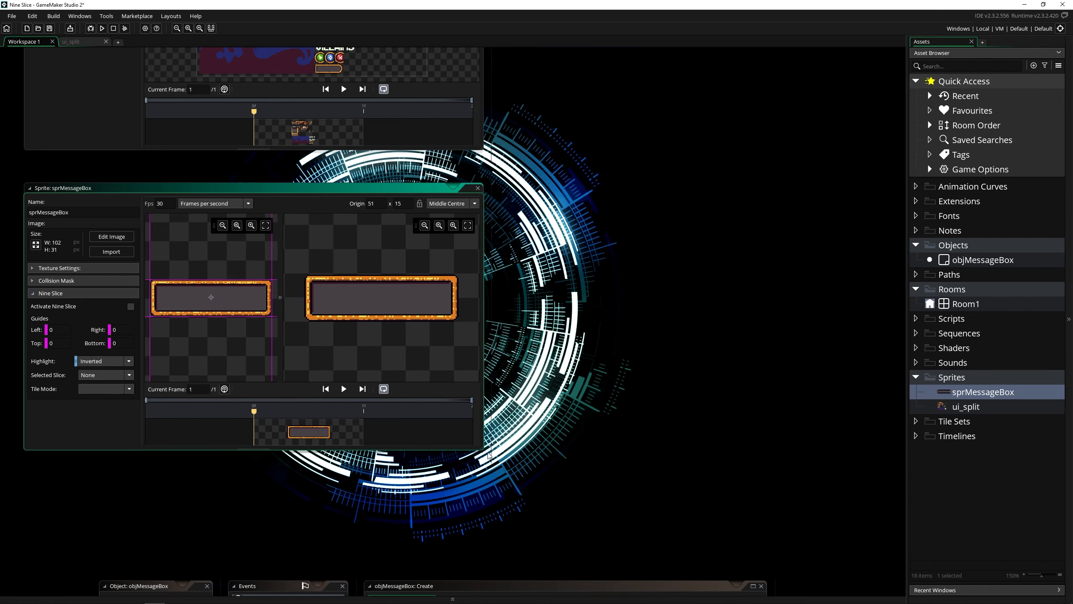
{"action": "left_click_drag", "start_coordinate": [482, 449], "coordinate": [721, 548]}
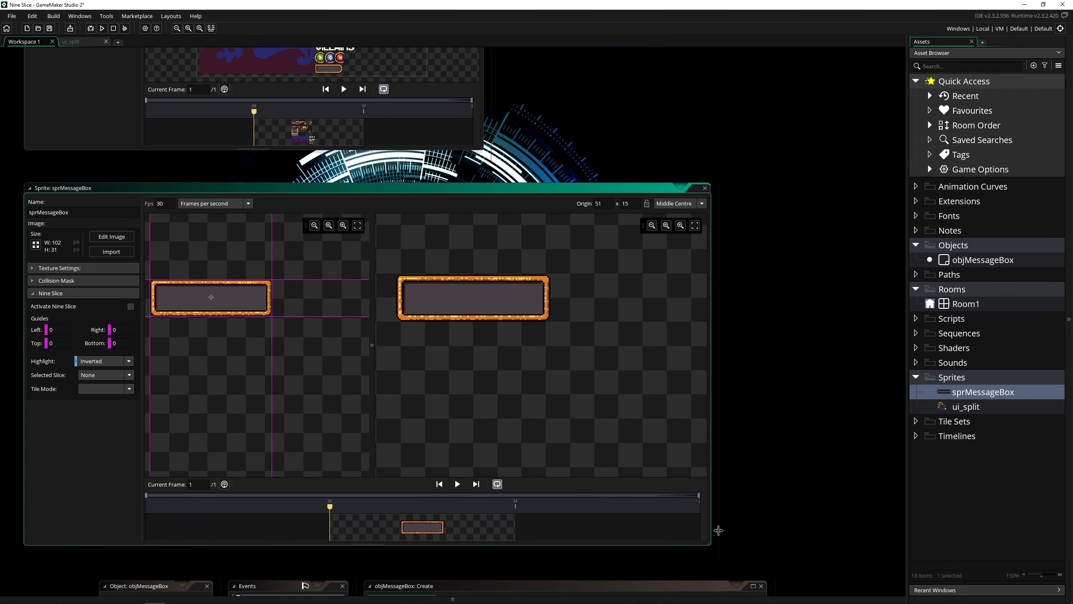
{"action": "middle_click_drag", "start_coordinate": [553, 378], "coordinate": [583, 387]}
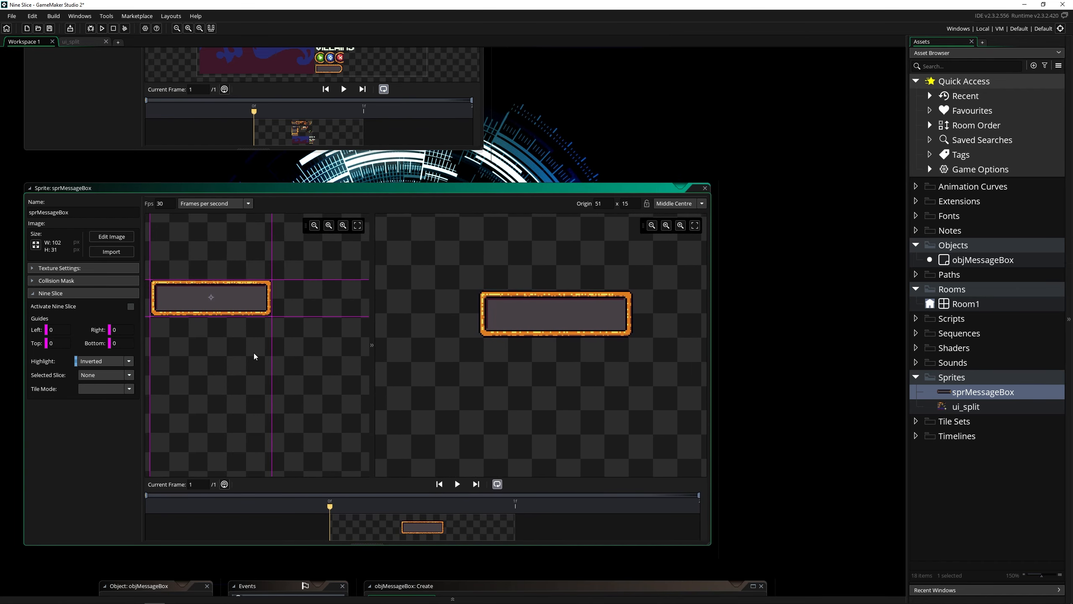
{"action": "middle_click_drag", "start_coordinate": [255, 351], "coordinate": [309, 367]}
{"action": "left_click", "coordinate": [358, 225]}
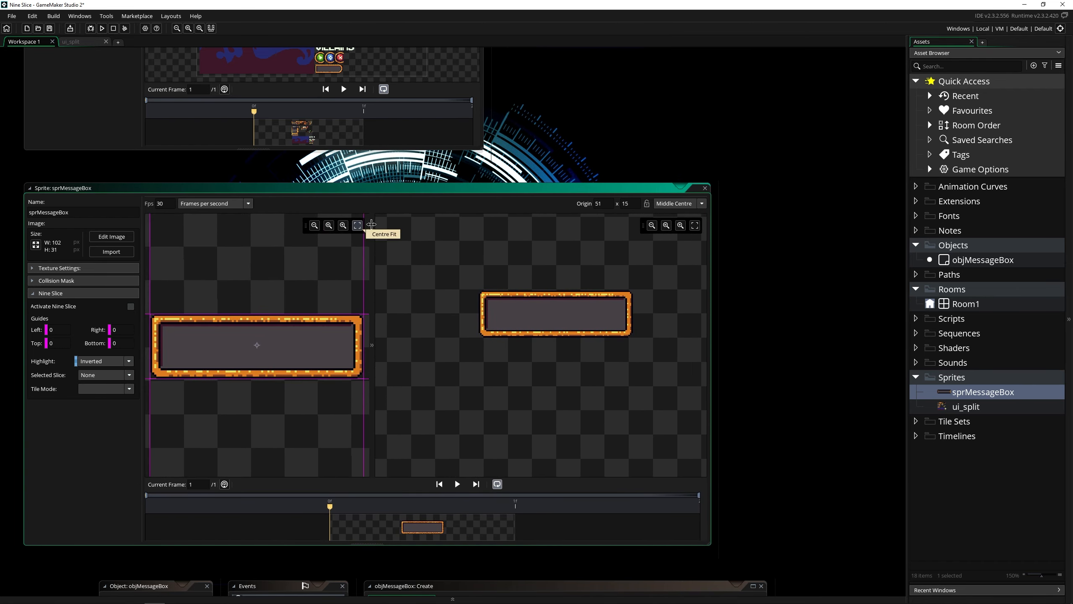
{"action": "left_click", "coordinate": [695, 225]}
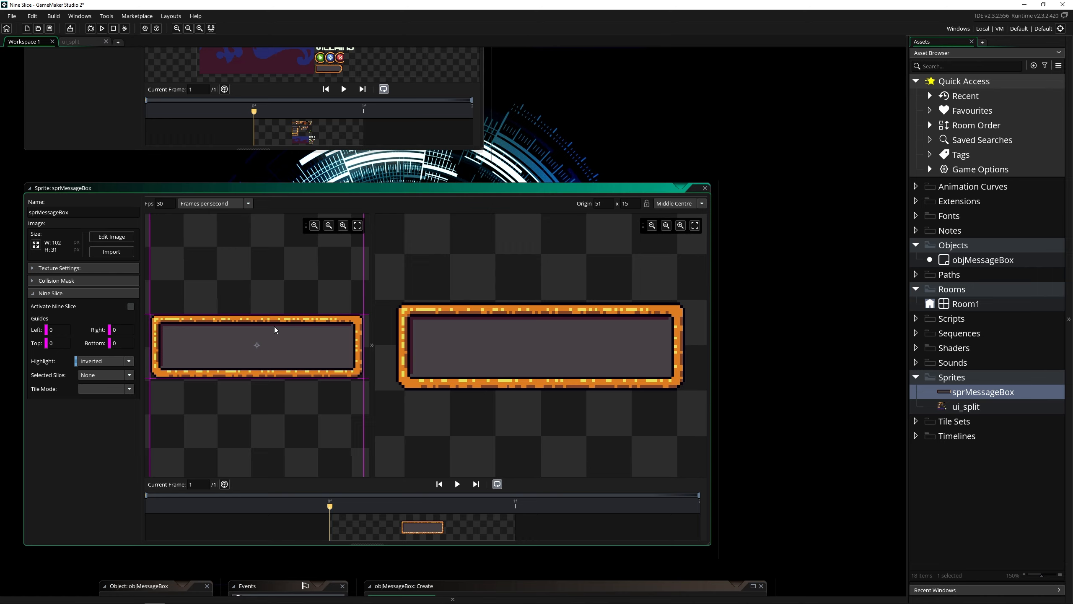
Set the slice highlight to Overlay for sprMessageBox and as the Sprite Editor's Nine Slice highlight style in Preferences.
{"action": "mouse_move", "coordinate": [589, 331]}
{"action": "left_click", "coordinate": [103, 380]}
{"action": "left_click", "coordinate": [12, 16]}
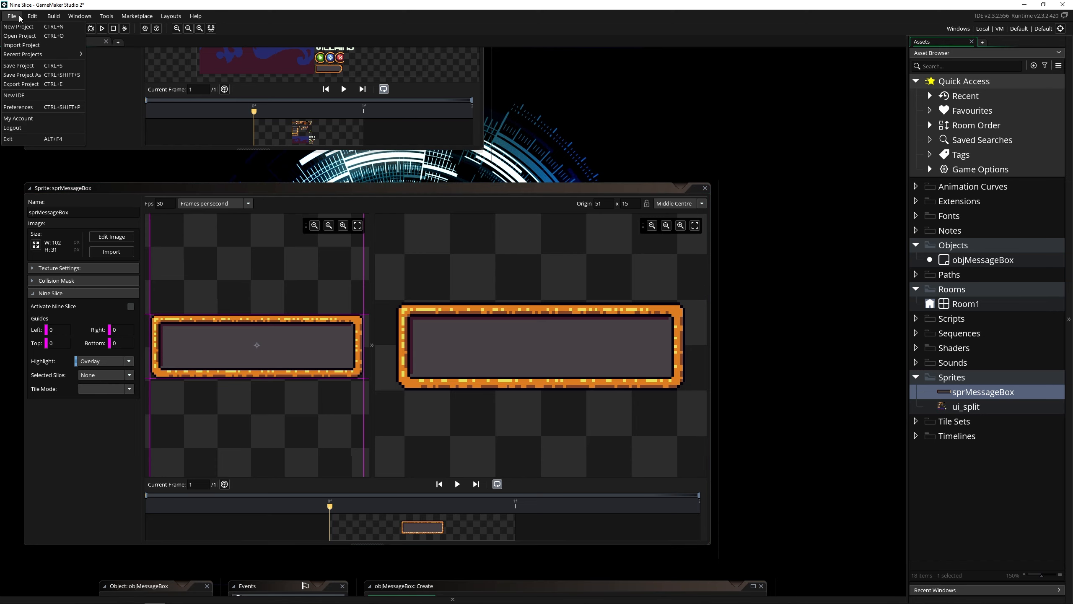
{"action": "left_click", "coordinate": [26, 106]}
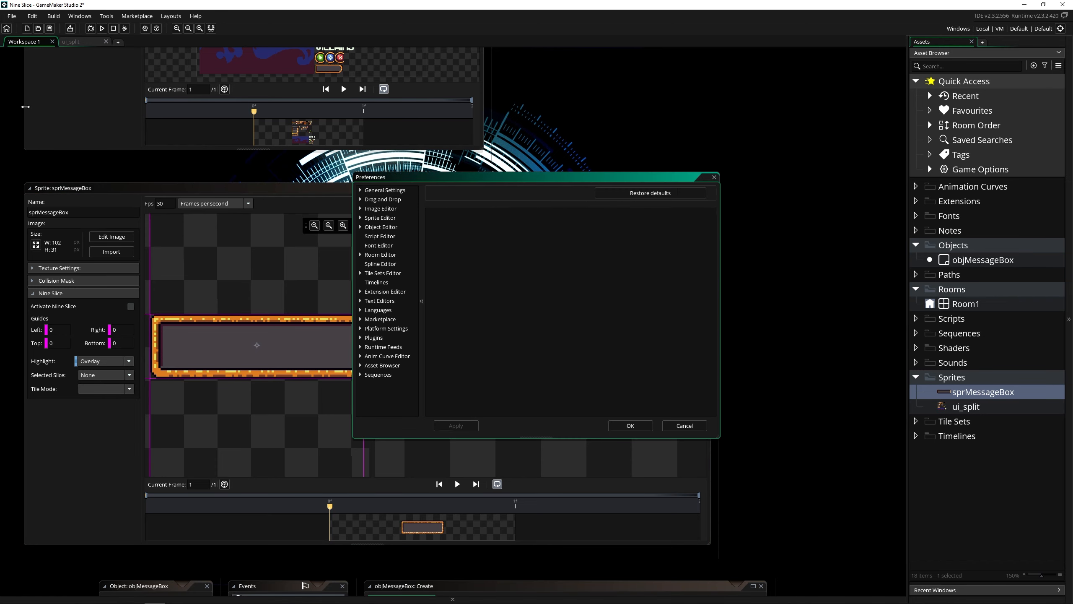
{"action": "left_click", "coordinate": [380, 217]}
{"action": "left_click", "coordinate": [393, 237]}
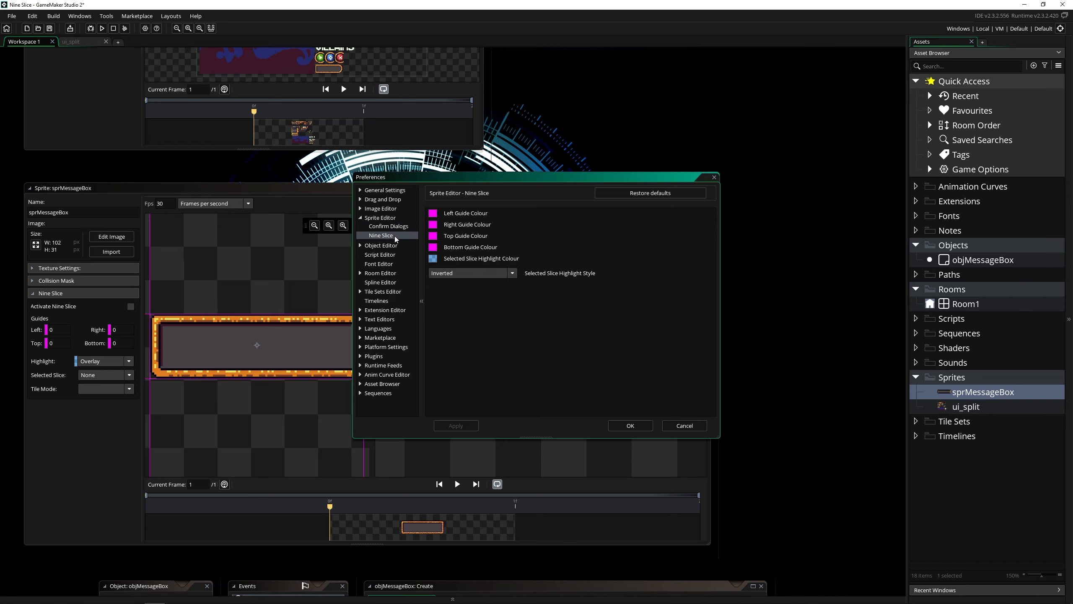
{"action": "left_click", "coordinate": [507, 273]}
{"action": "left_click", "coordinate": [468, 294]}
{"action": "left_click", "coordinate": [622, 425]}
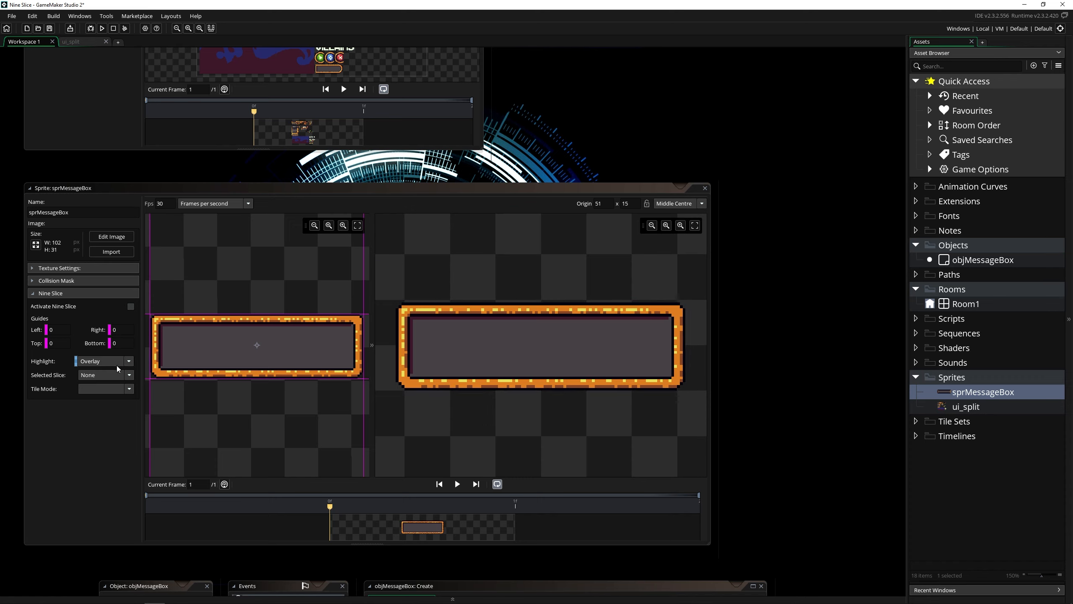
Move the right guide to 16, select the Right slice and switch its highlight to Inverted.
{"action": "left_click_drag", "start_coordinate": [364, 330], "coordinate": [332, 329]}
{"action": "left_click", "coordinate": [358, 336]}
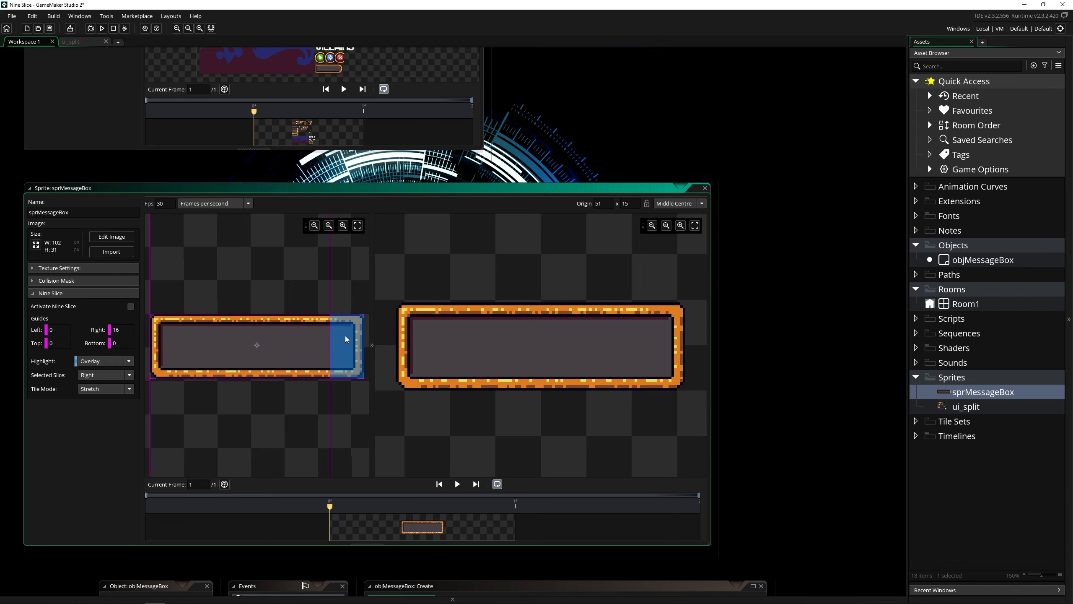
{"action": "left_click", "coordinate": [91, 360]}
{"action": "left_click", "coordinate": [91, 371]}
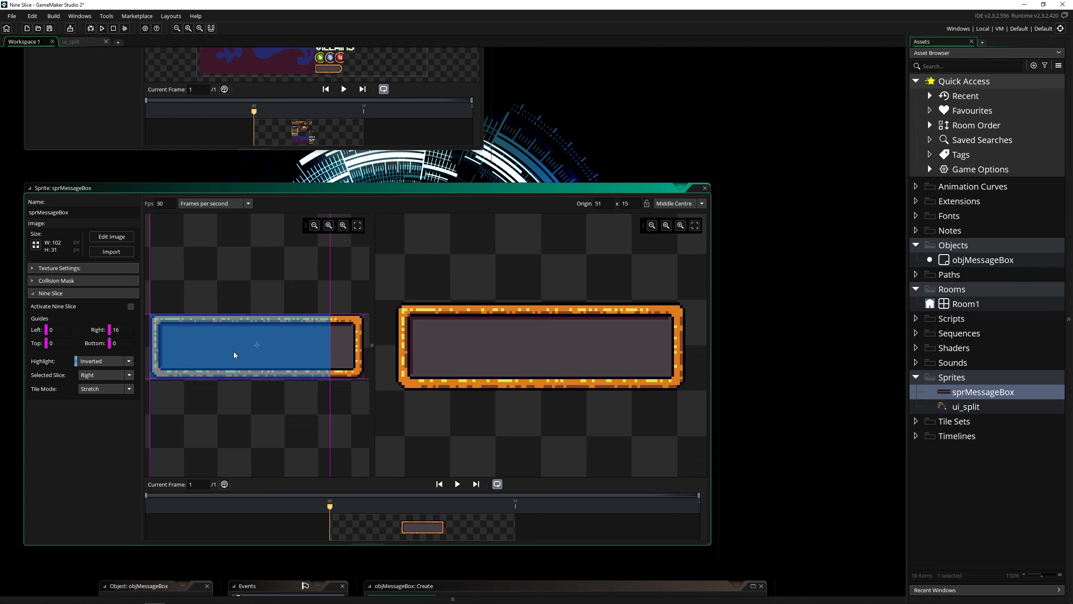
Restore the Overlay highlight, deselect the slice and move the right guide back to 0.
{"action": "left_click", "coordinate": [110, 360]}
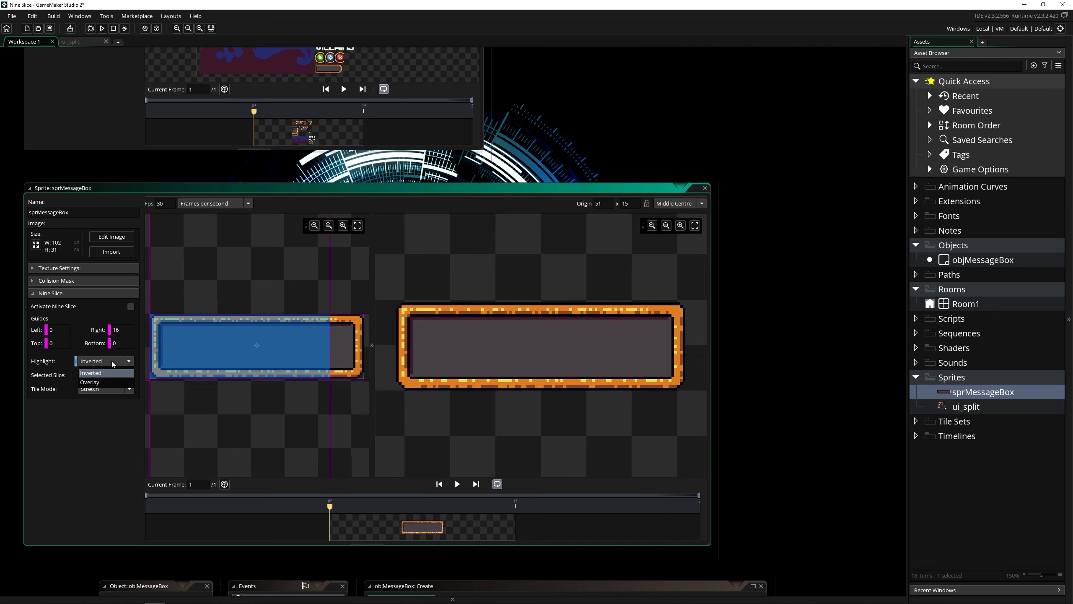
{"action": "left_click", "coordinate": [96, 381]}
{"action": "left_click", "coordinate": [355, 337]}
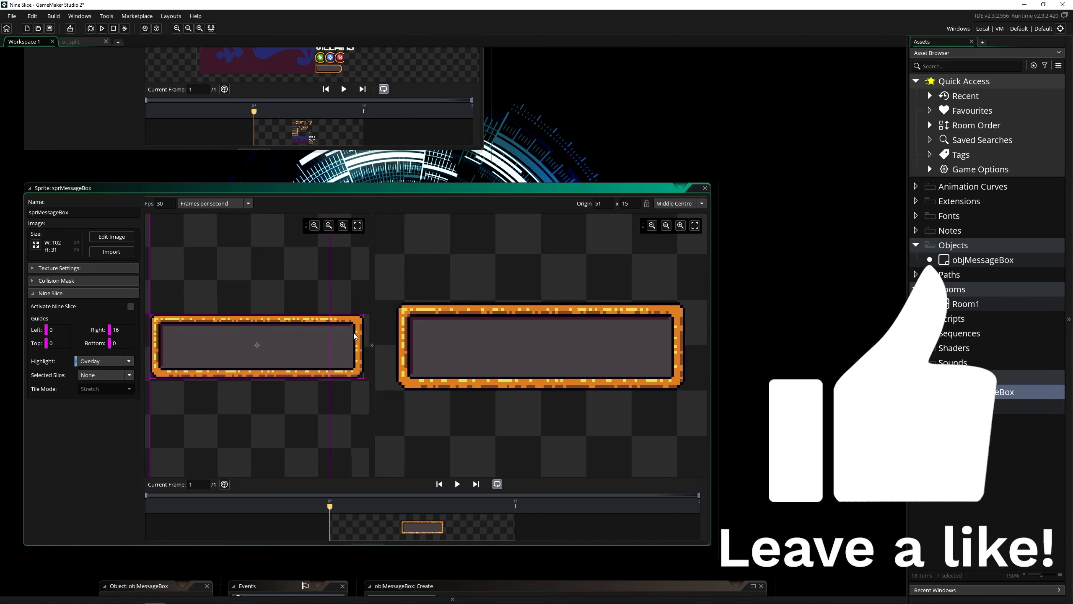
{"action": "scroll", "coordinate": [276, 294], "scroll_direction": "down", "scroll_amount": 2}
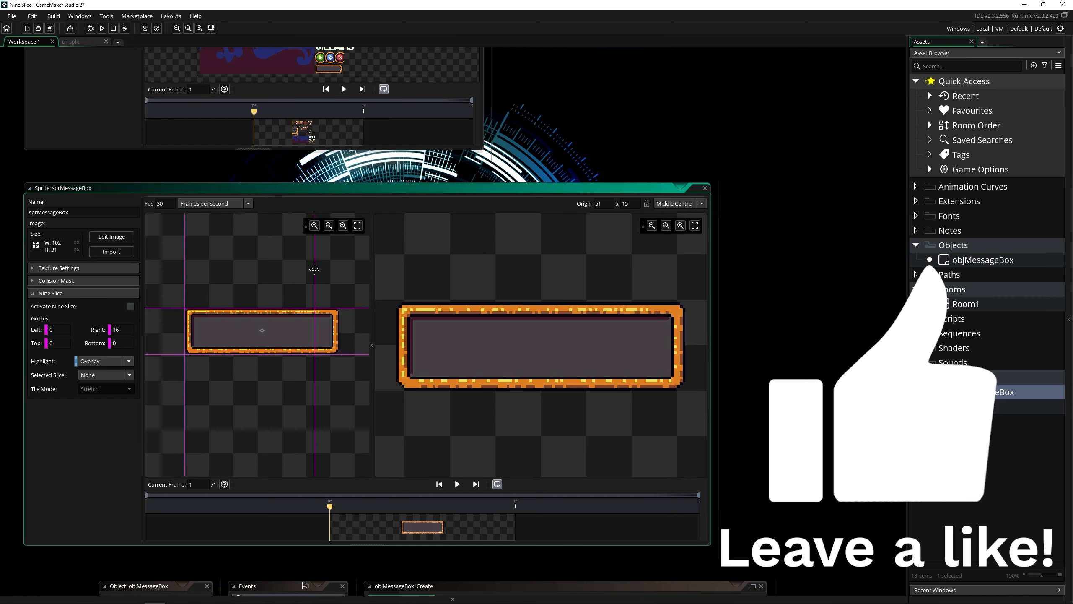
{"action": "left_click_drag", "start_coordinate": [314, 269], "coordinate": [340, 270]}
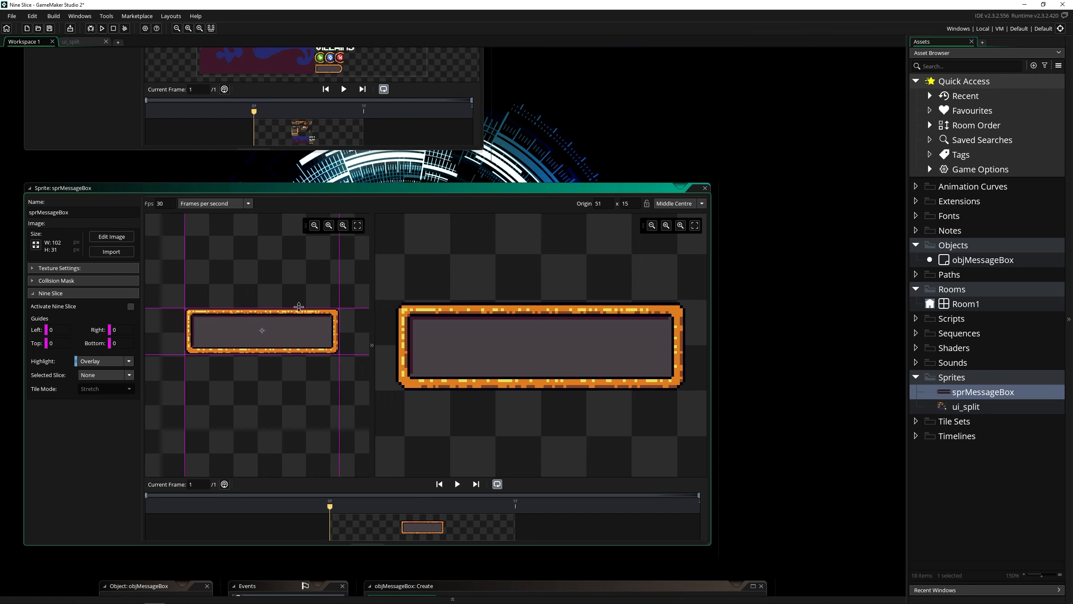
Highlight the nine-slice regions one after another, including Centre and Top, and finish with Centre selected.
{"action": "scroll", "coordinate": [273, 282], "scroll_direction": "down", "scroll_amount": 2}
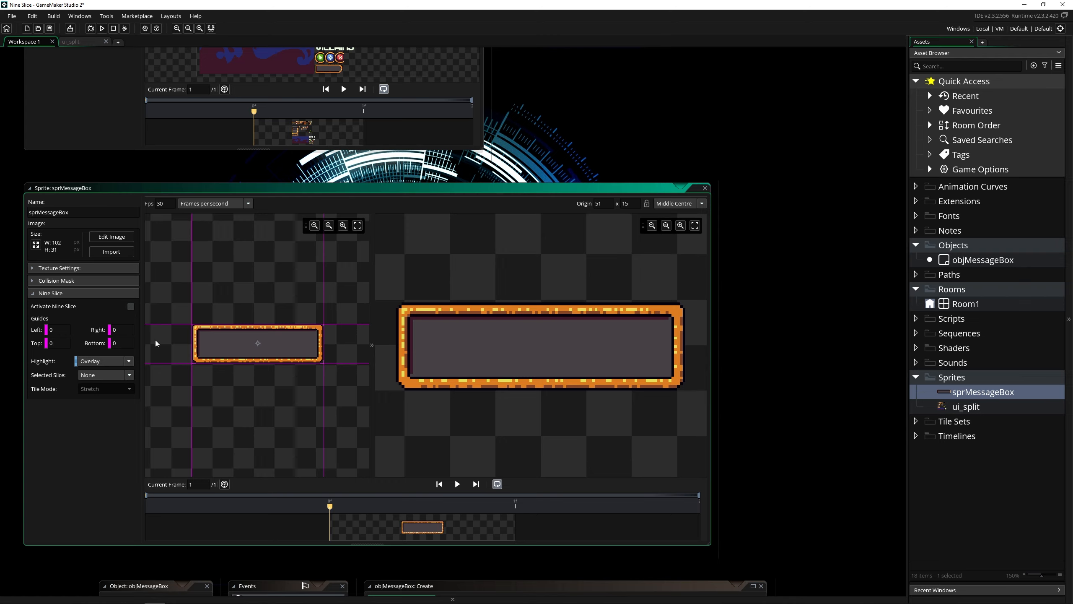
{"action": "left_click", "coordinate": [263, 338]}
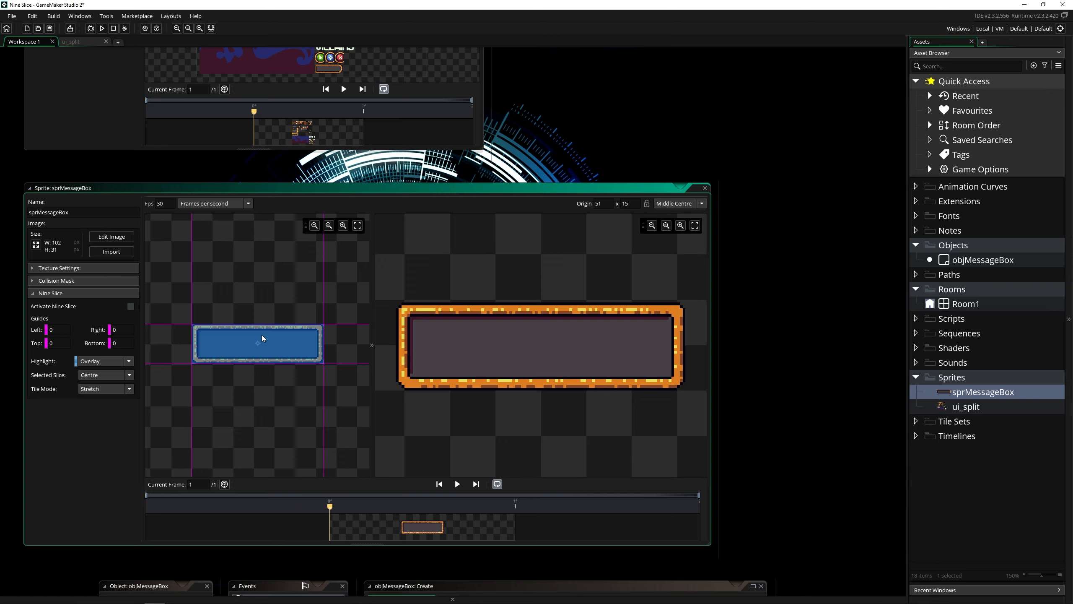
{"action": "left_click", "coordinate": [242, 293]}
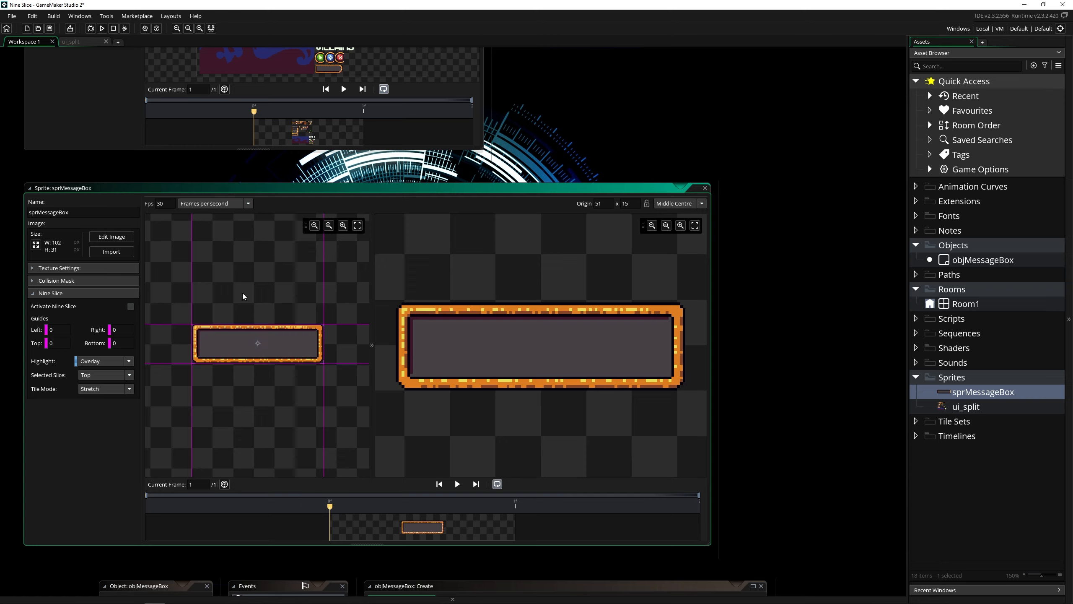
{"action": "left_click", "coordinate": [168, 337]}
{"action": "left_click", "coordinate": [251, 349]}
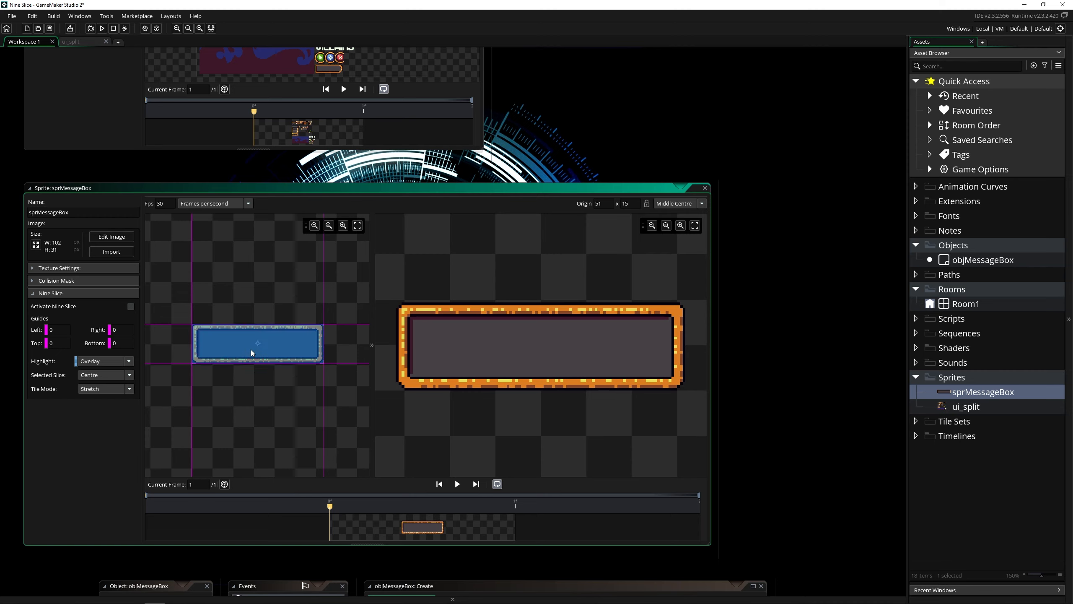
{"action": "left_click", "coordinate": [116, 389]}
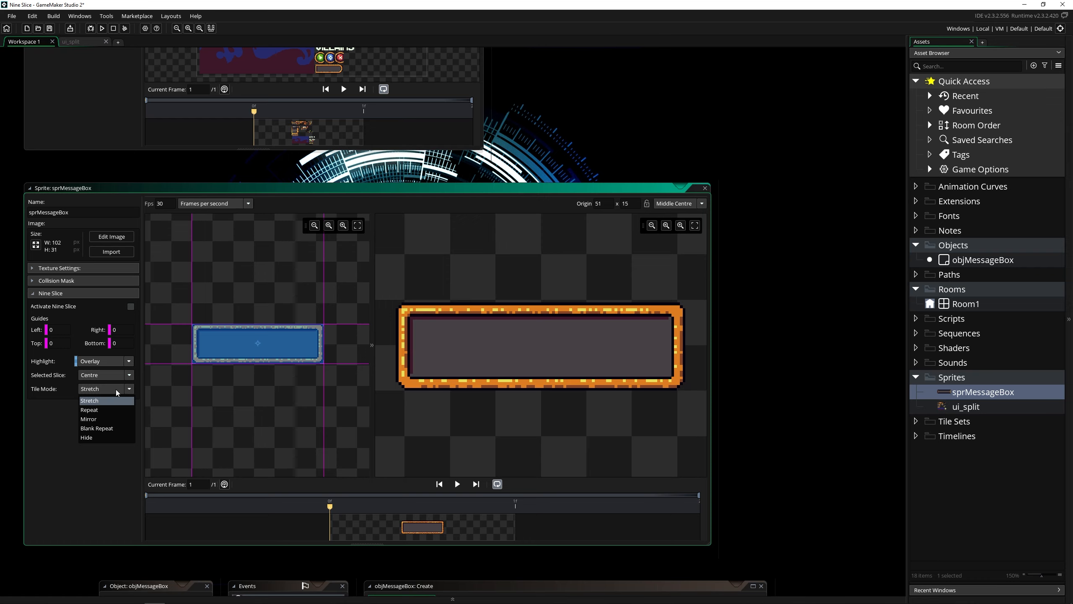
{"action": "left_click", "coordinate": [271, 395]}
{"action": "mouse_move", "coordinate": [632, 344]}
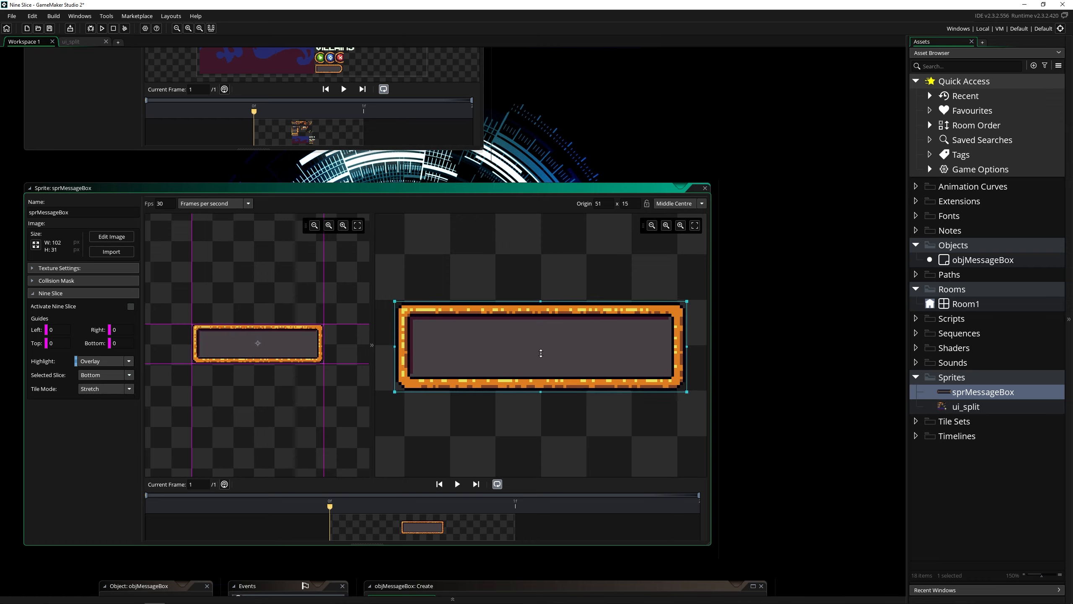
Move the top nine-slice guide to 6 and set the Centre slice's tile mode to Hide.
{"action": "scroll", "coordinate": [248, 343], "scroll_direction": "up", "scroll_amount": 5}
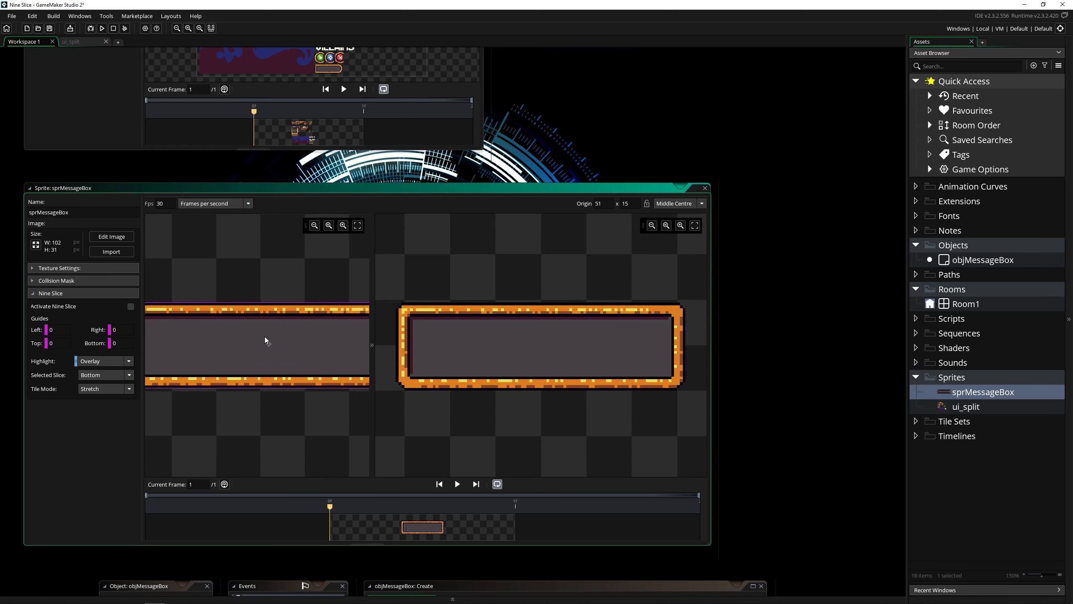
{"action": "scroll", "coordinate": [281, 344], "scroll_direction": "down", "scroll_amount": 1}
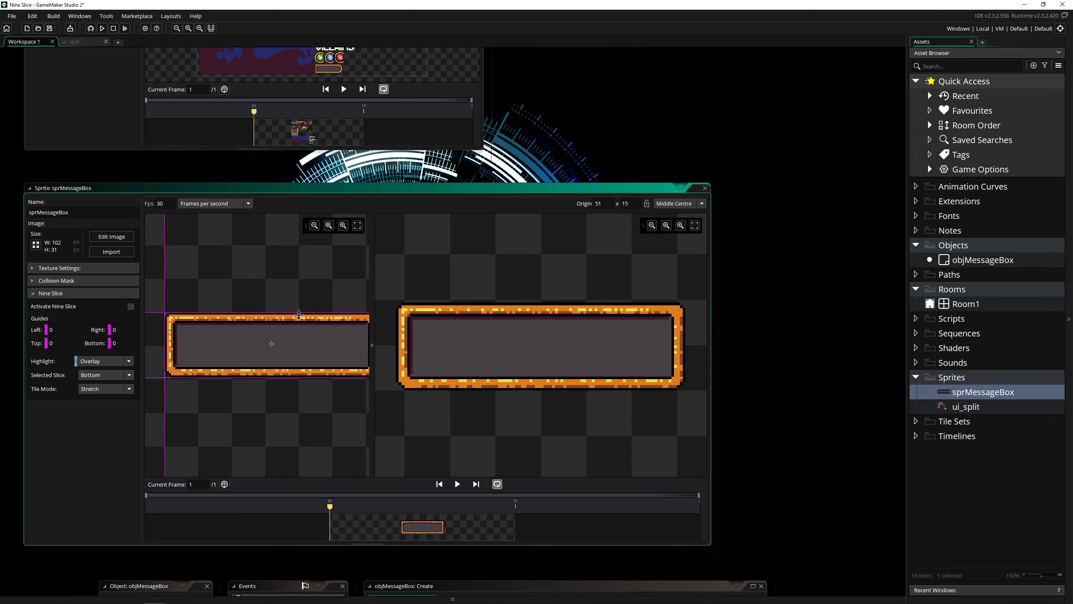
{"action": "left_click_drag", "start_coordinate": [299, 313], "coordinate": [299, 326]}
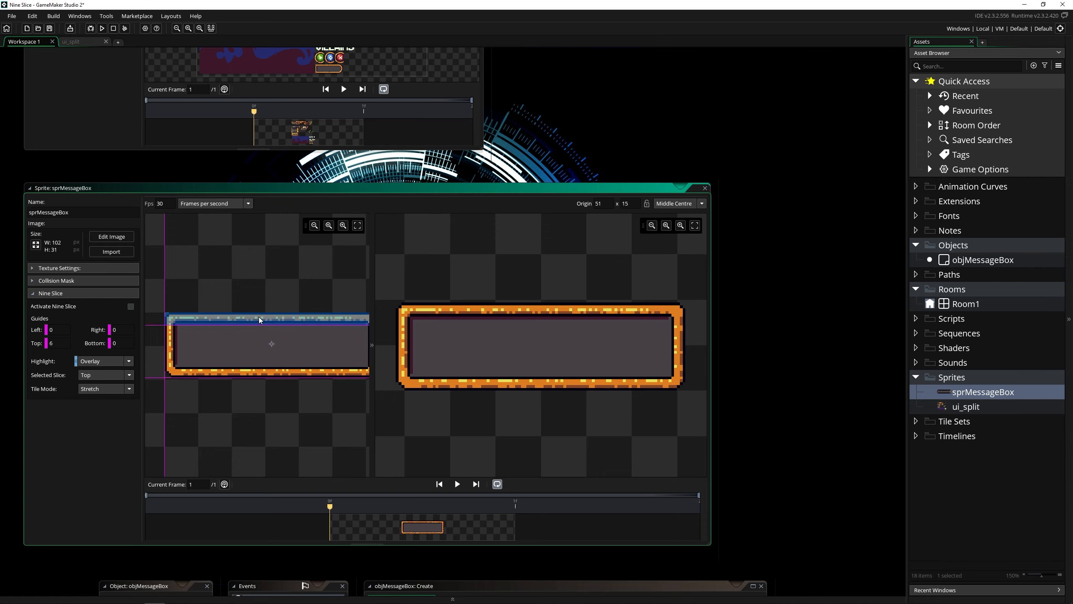
{"action": "left_click", "coordinate": [239, 334]}
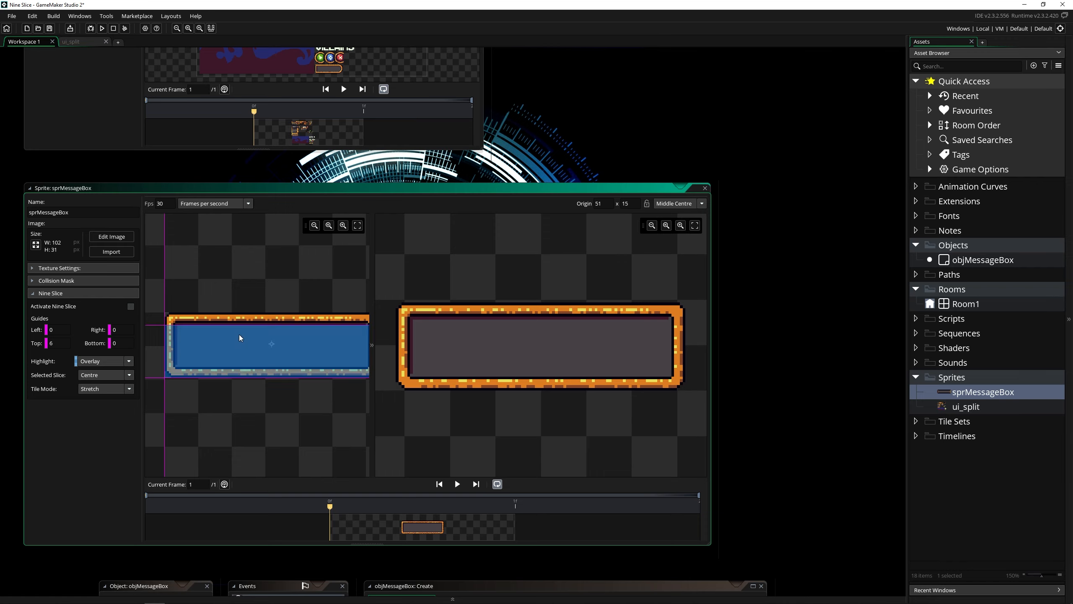
{"action": "left_click", "coordinate": [107, 389]}
{"action": "left_click", "coordinate": [91, 439]}
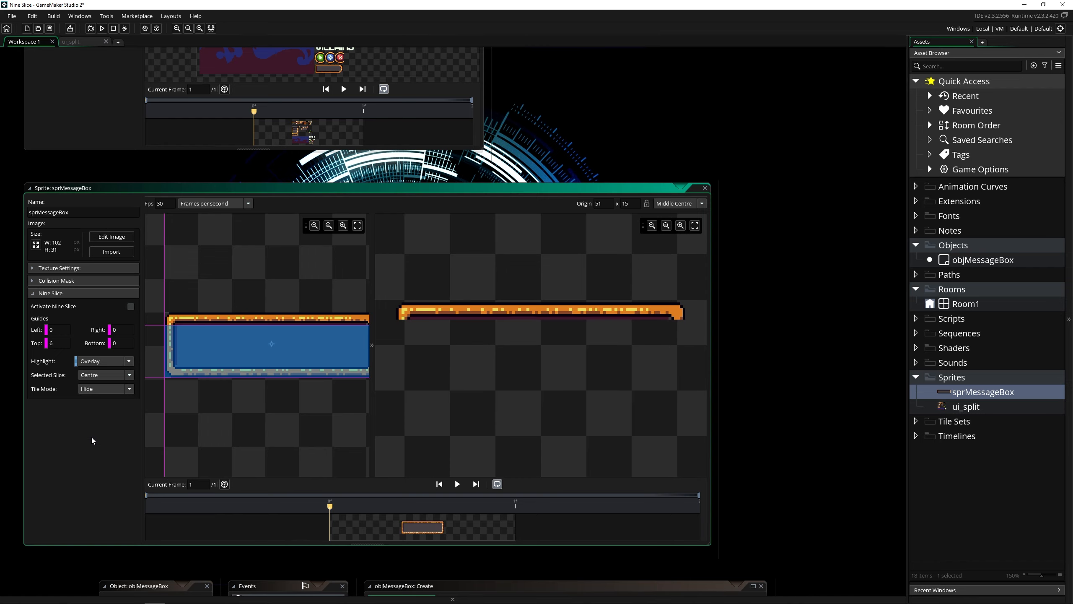
{"action": "left_click", "coordinate": [209, 289]}
Move the left, bottom, right and top nine-slice guides to 5 each around the message box border.
{"action": "left_click_drag", "start_coordinate": [164, 290], "coordinate": [178, 293]}
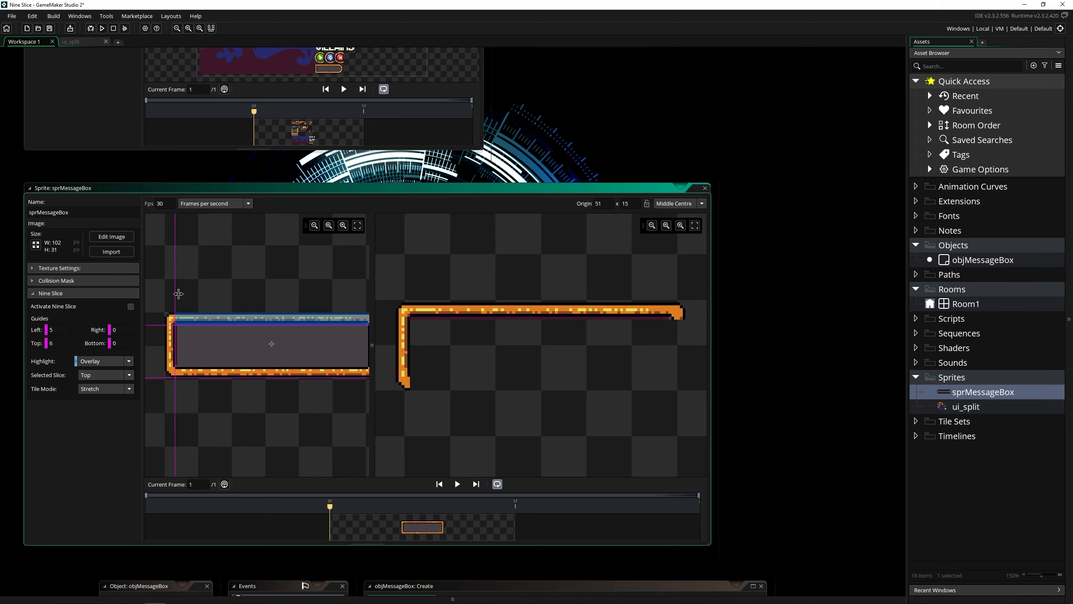
{"action": "left_click_drag", "start_coordinate": [252, 378], "coordinate": [252, 367]}
{"action": "middle_click_drag", "start_coordinate": [293, 397], "coordinate": [222, 388]}
{"action": "left_click_drag", "start_coordinate": [306, 344], "coordinate": [296, 344]}
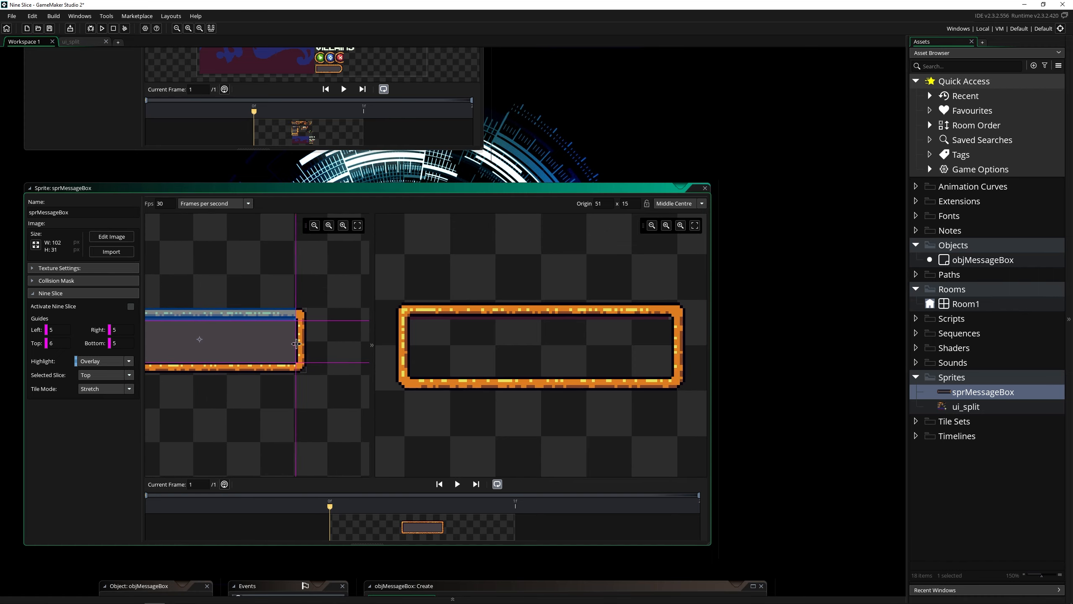
{"action": "left_click_drag", "start_coordinate": [246, 320], "coordinate": [246, 318]}
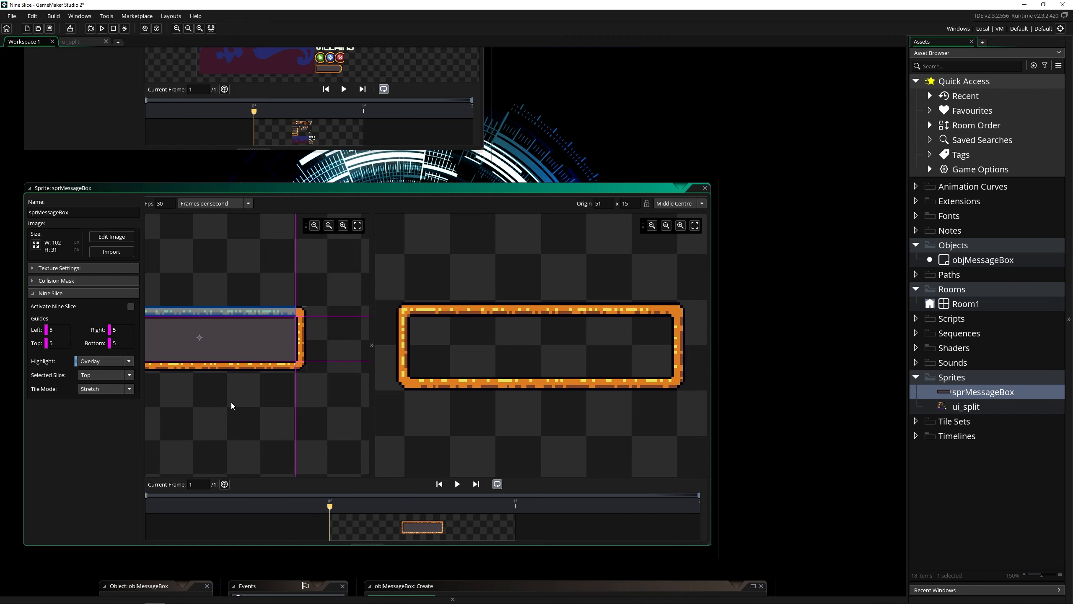
Stretch the nine-slice preview of sprMessageBox into a much larger rectangle to examine how the border scales.
{"action": "middle_click_drag", "start_coordinate": [231, 403], "coordinate": [275, 401]}
{"action": "scroll", "coordinate": [228, 387], "scroll_direction": "down", "scroll_amount": 1}
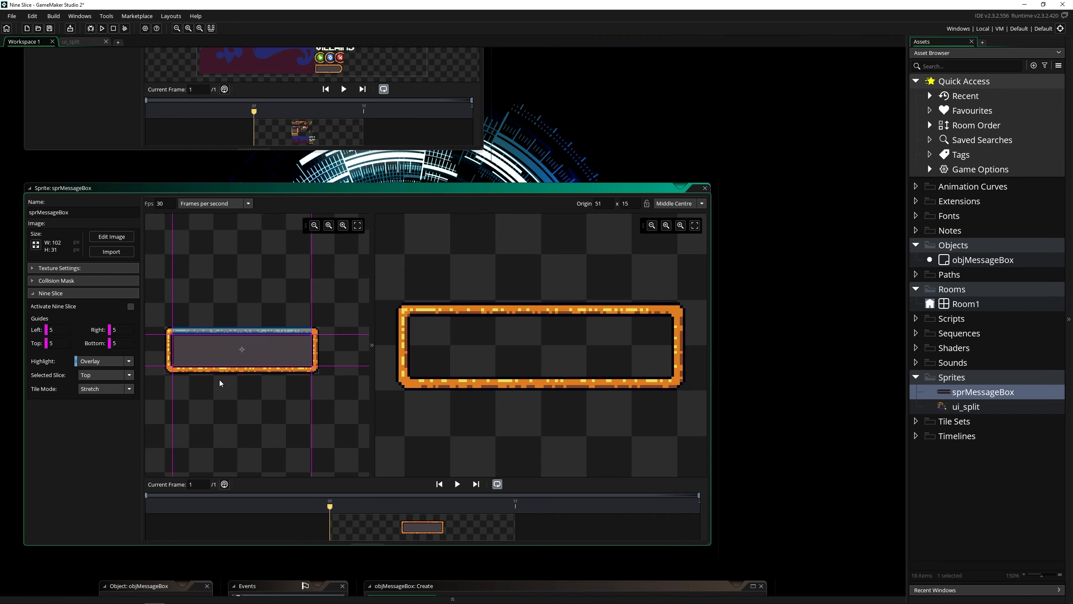
{"action": "scroll", "coordinate": [593, 410], "scroll_direction": "down", "scroll_amount": 4}
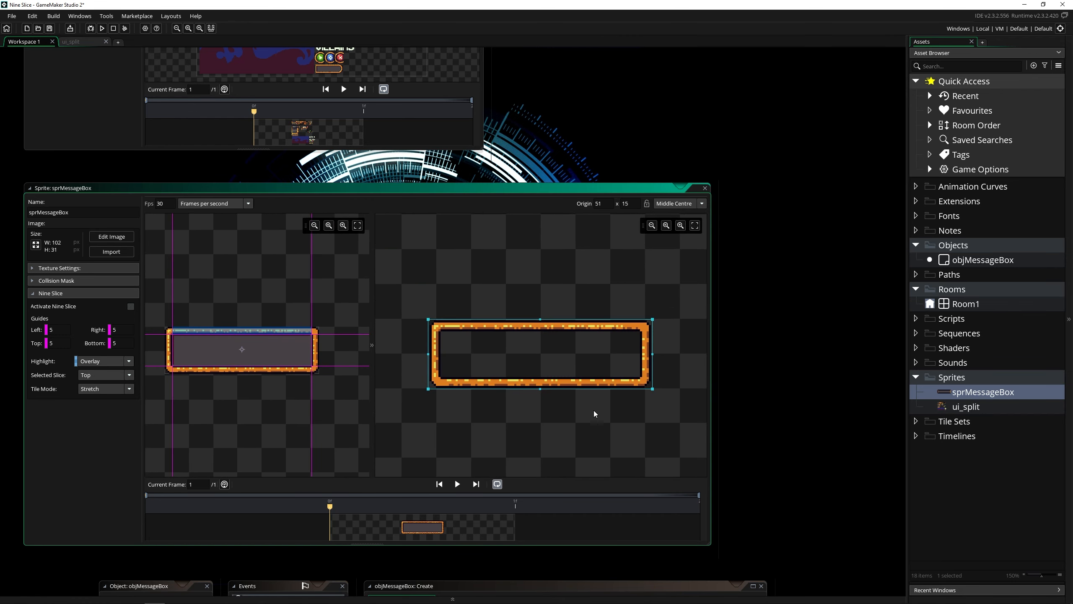
{"action": "left_click_drag", "start_coordinate": [586, 336], "coordinate": [680, 274]}
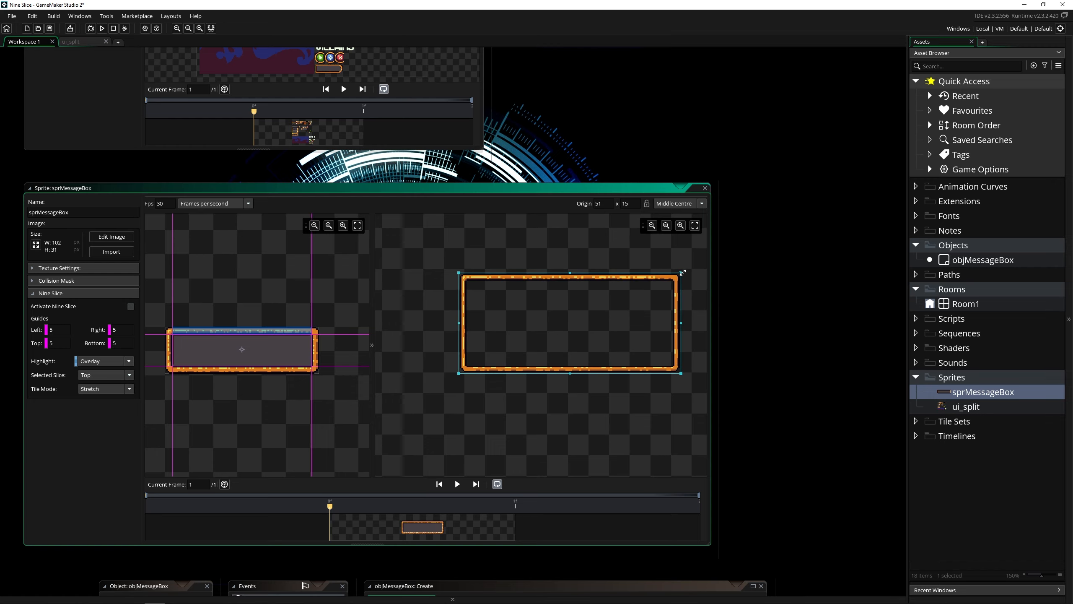
{"action": "middle_click_drag", "start_coordinate": [590, 402], "coordinate": [500, 379]}
{"action": "left_click_drag", "start_coordinate": [602, 358], "coordinate": [706, 428]}
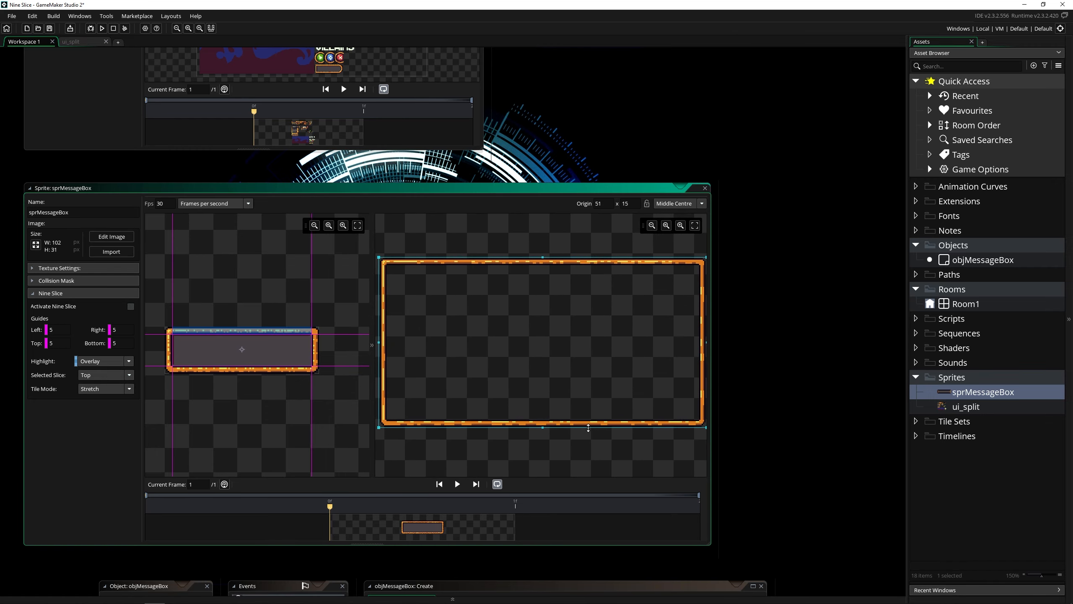
{"action": "scroll", "coordinate": [549, 440], "scroll_direction": "down", "scroll_amount": 2}
{"action": "middle_click_drag", "start_coordinate": [628, 374], "coordinate": [571, 333]}
{"action": "left_click_drag", "start_coordinate": [602, 330], "coordinate": [657, 328]}
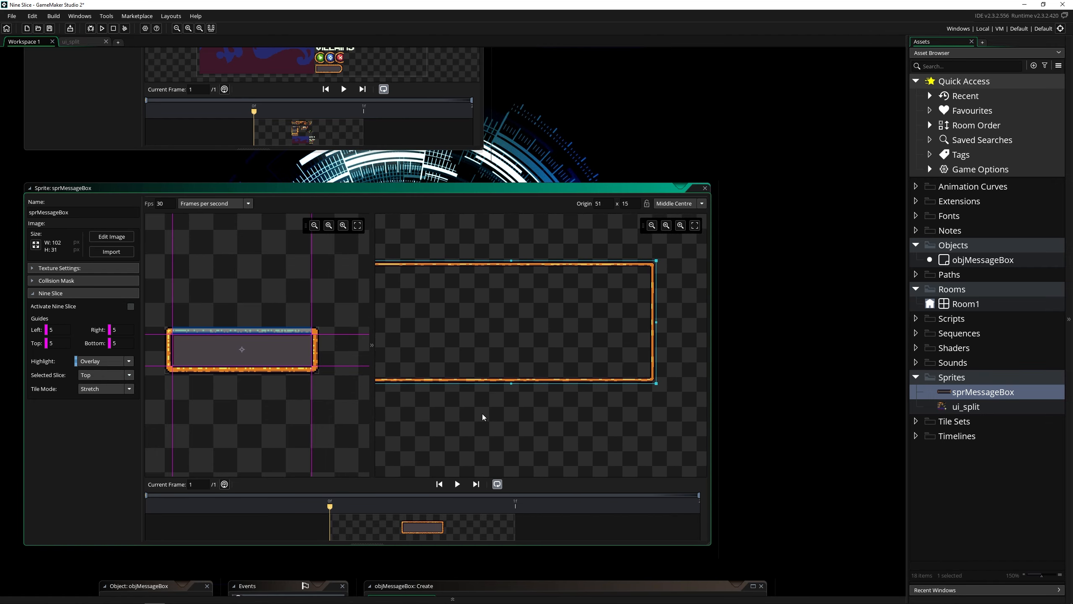
{"action": "mouse_move", "coordinate": [482, 414]}
{"action": "middle_mouse_down"}
{"action": "mouse_move", "coordinate": [519, 408]}
{"action": "mouse_move", "coordinate": [503, 410]}
{"action": "middle_mouse_up"}
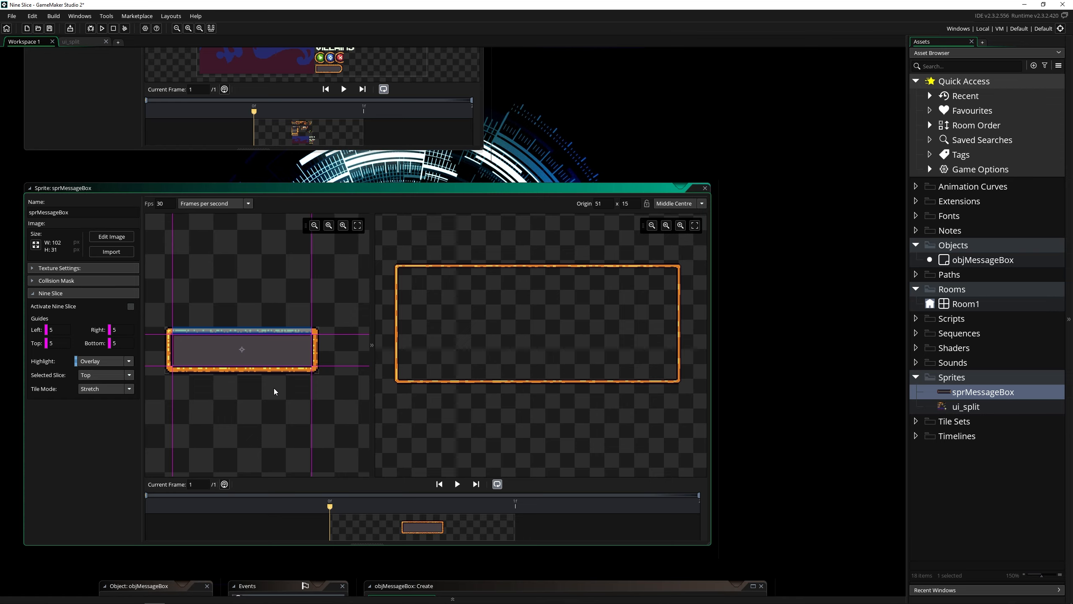
Assign sprMessageBox as the sprite of objMessageBox and place one instance of the object in Room1.
{"action": "left_click", "coordinate": [264, 350]}
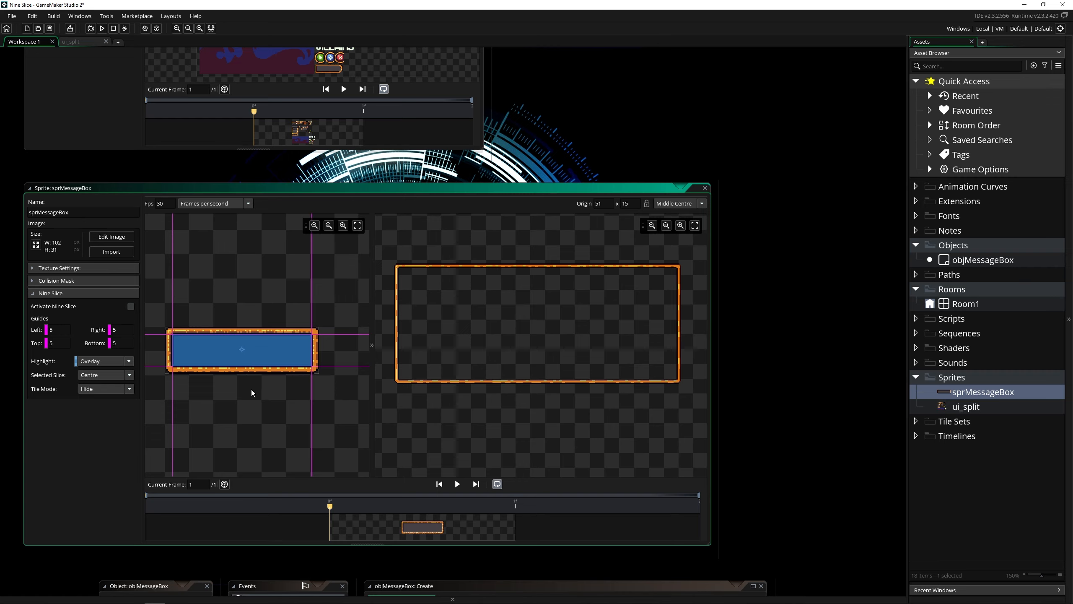
{"action": "double_click", "coordinate": [974, 259]}
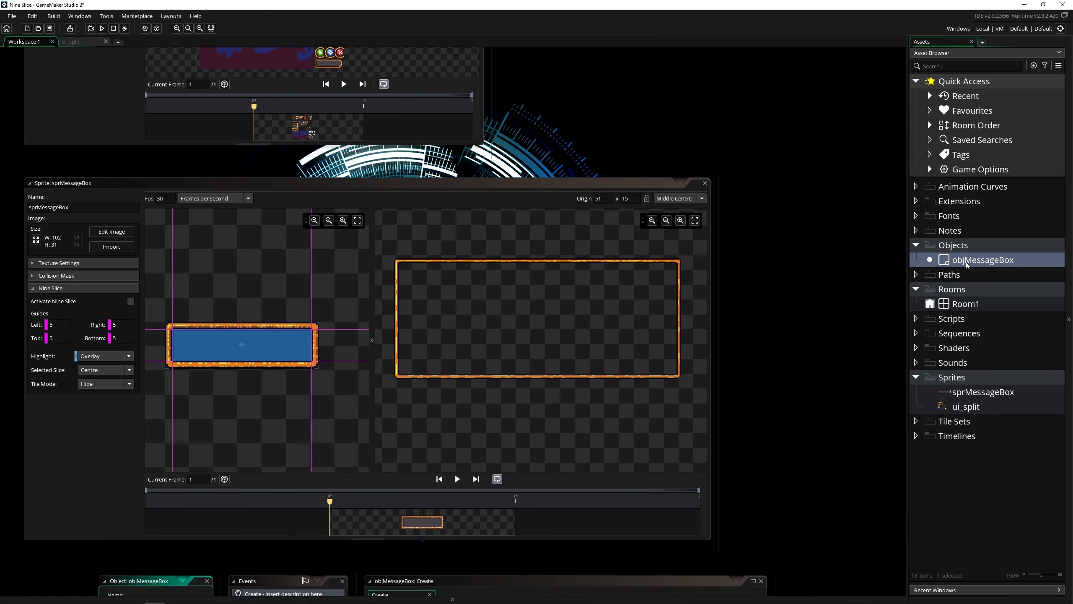
{"action": "left_click_drag", "start_coordinate": [957, 391], "coordinate": [160, 251]}
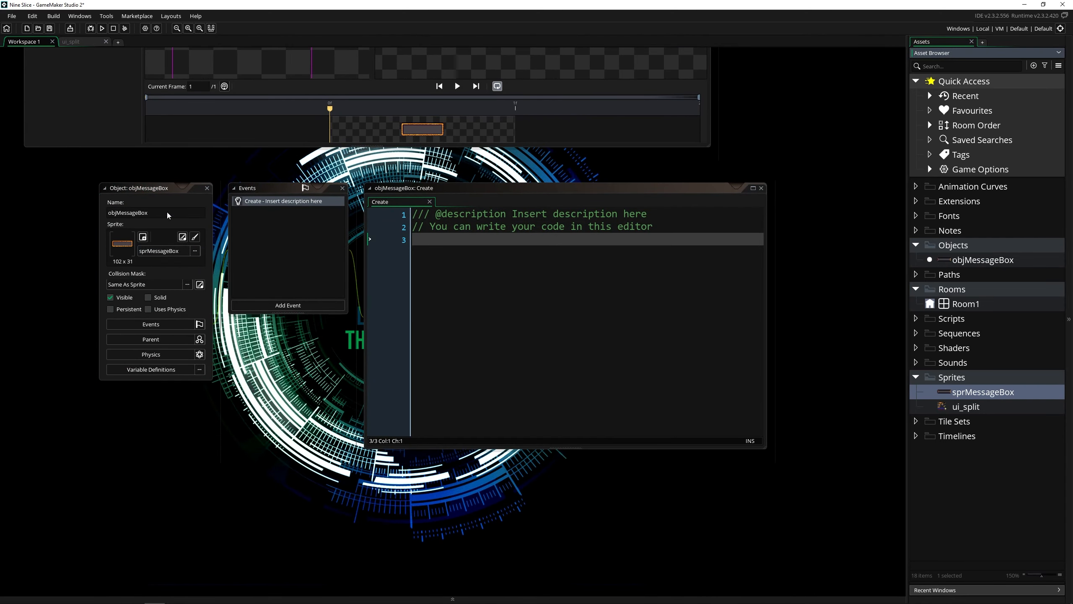
{"action": "double_click", "coordinate": [942, 299]}
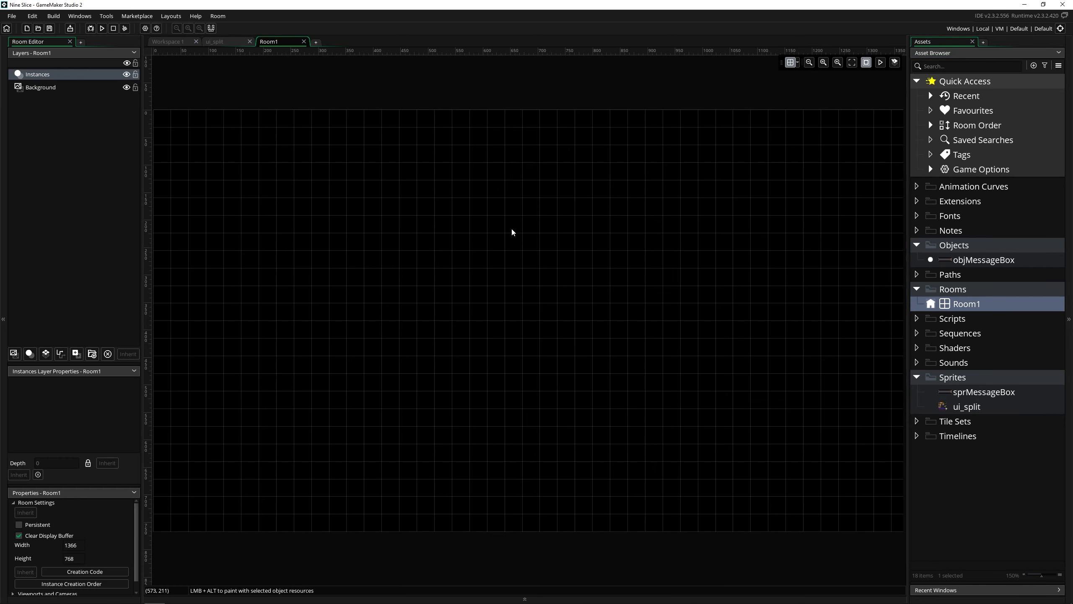
{"action": "left_click_drag", "start_coordinate": [948, 259], "coordinate": [414, 208]}
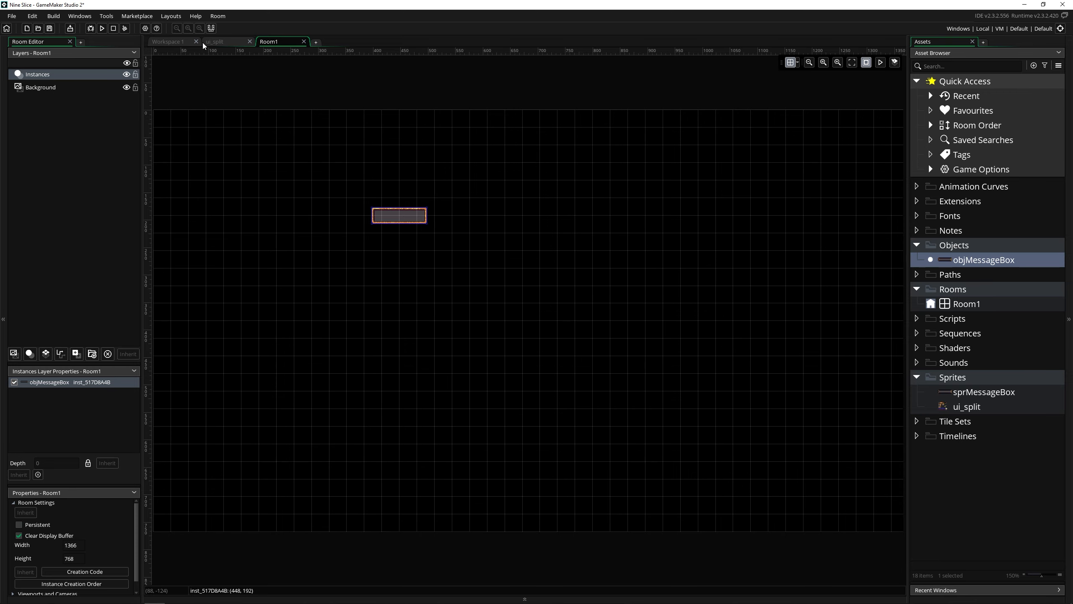
Return to sprMessageBox and activate Nine Slice for it.
{"action": "left_click", "coordinate": [168, 41]}
{"action": "scroll", "coordinate": [404, 312], "scroll_direction": "up", "scroll_amount": 4}
{"action": "scroll", "coordinate": [404, 309], "scroll_direction": "up", "scroll_amount": 2}
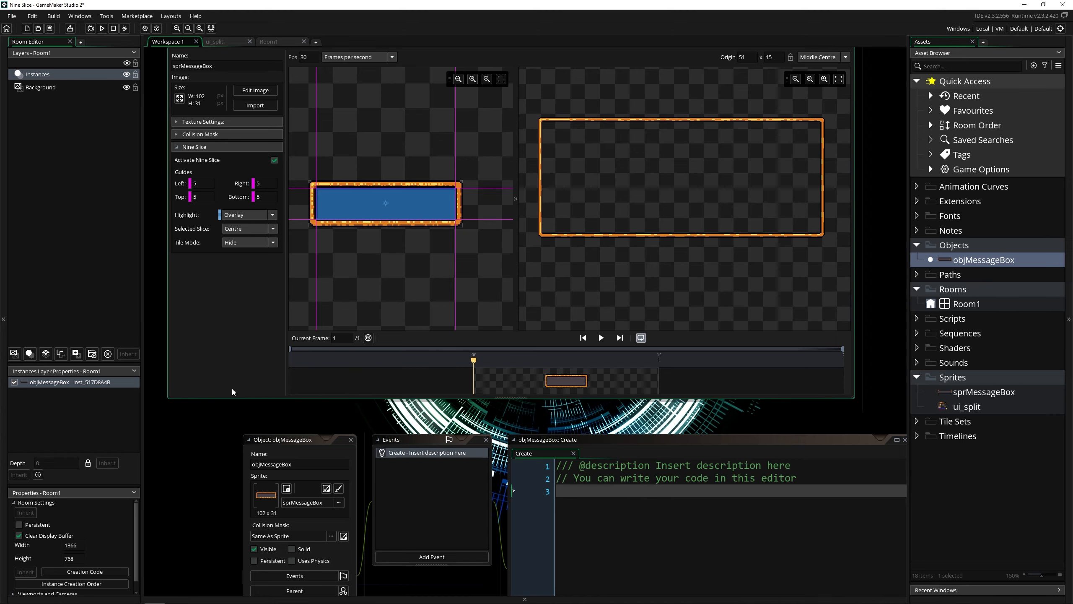
{"action": "scroll", "coordinate": [509, 190], "scroll_direction": "up", "scroll_amount": 1}
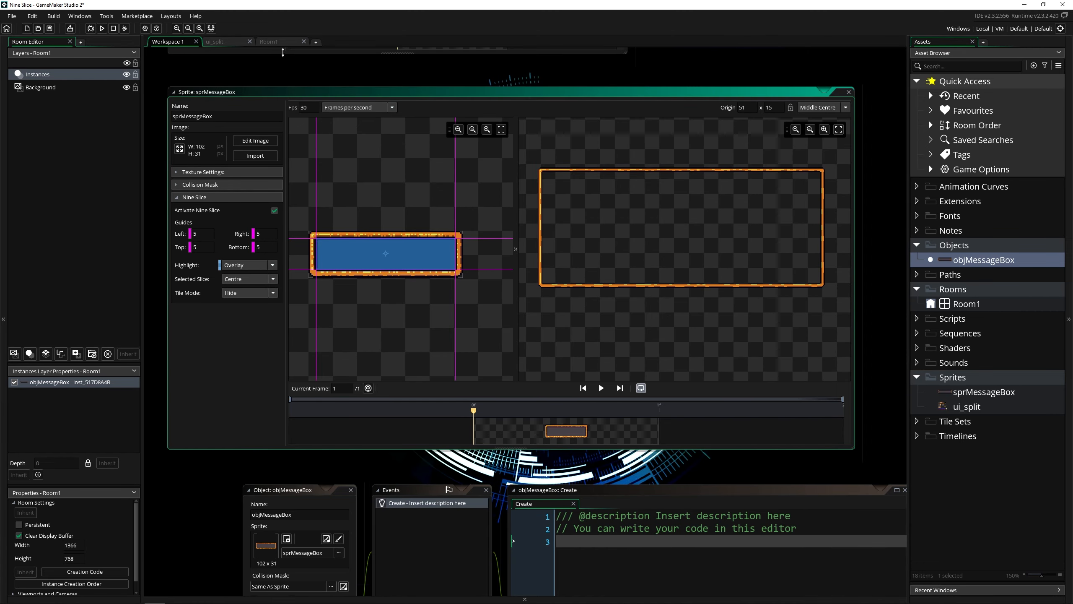
Enlarge the objMessageBox instance in Room1 into a big rectangle and move it slightly up and to the left.
{"action": "left_click", "coordinate": [273, 41]}
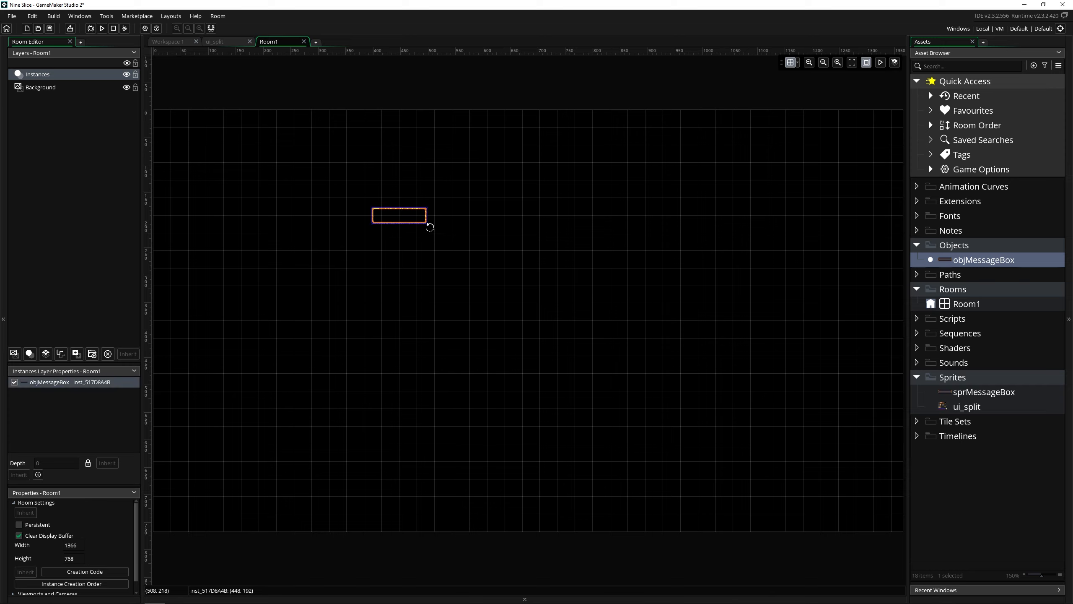
{"action": "left_click_drag", "start_coordinate": [429, 227], "coordinate": [683, 396]}
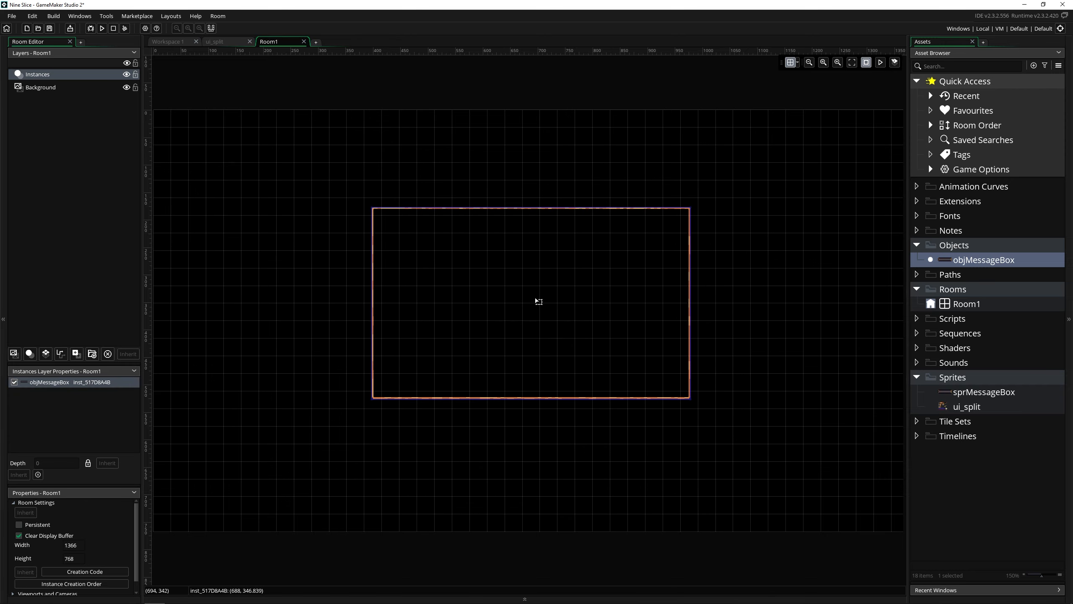
{"action": "left_click_drag", "start_coordinate": [539, 302], "coordinate": [495, 287]}
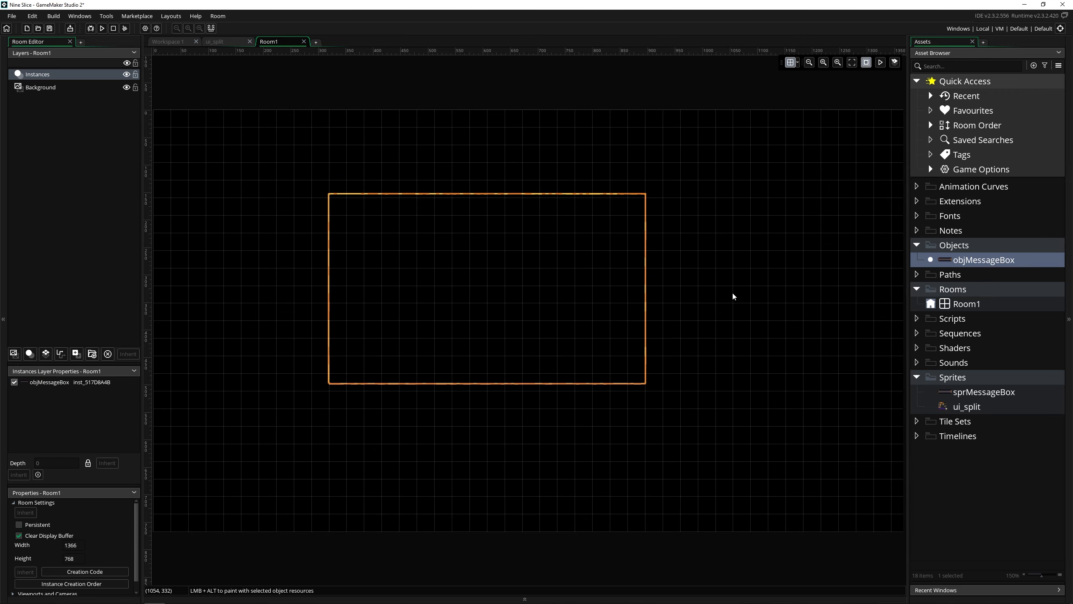
Run the game to check the enlarged message box, and close the game window.
{"action": "key", "text": "F5"}
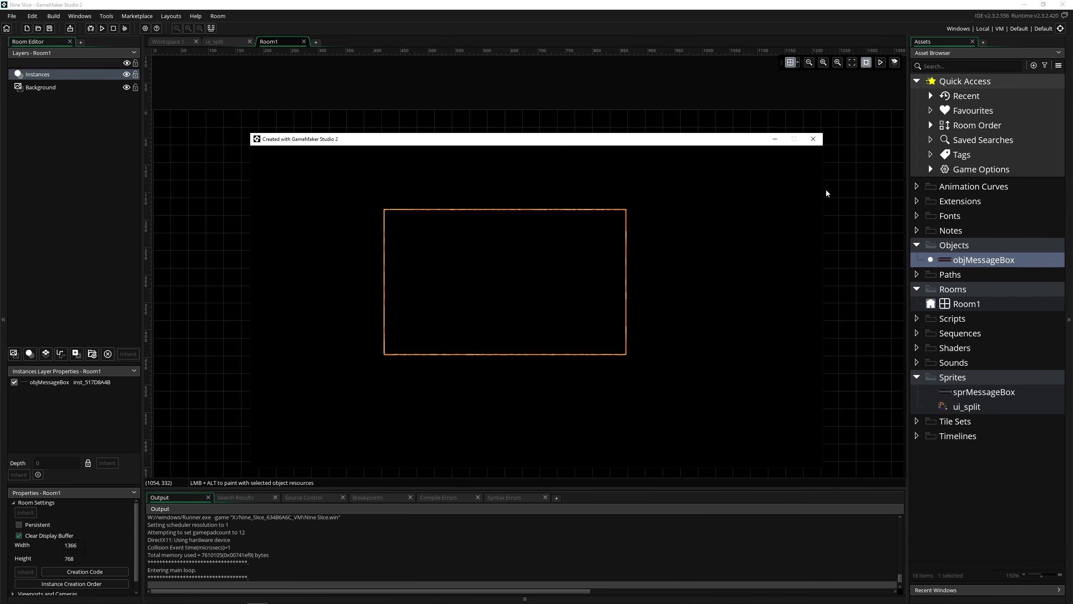
{"action": "left_click", "coordinate": [818, 140]}
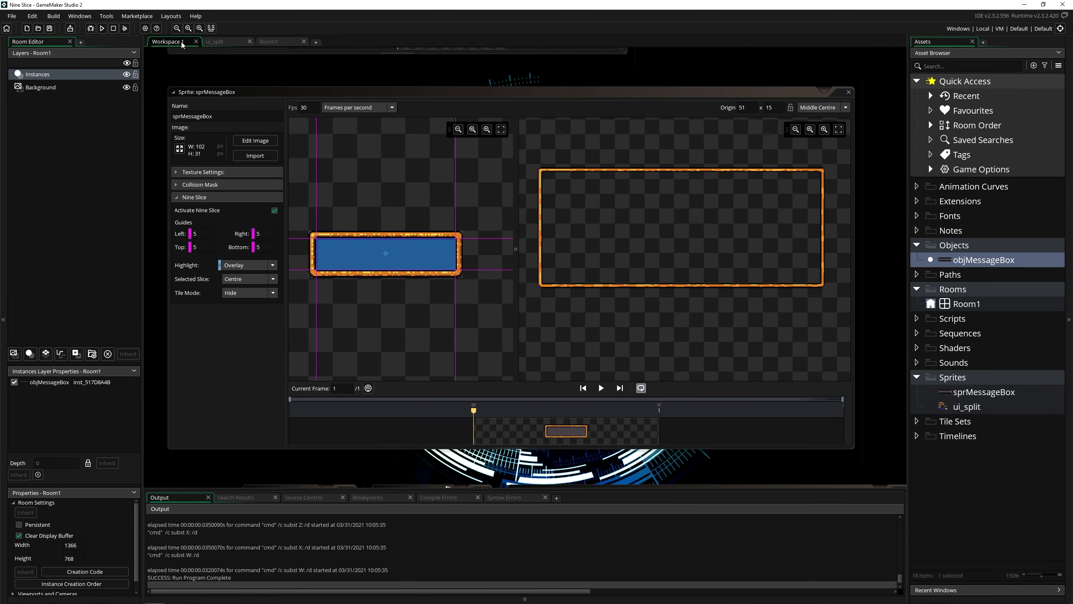
Set the tile mode of sprMessageBox's Centre slice to Stretch.
{"action": "left_click", "coordinate": [253, 293]}
{"action": "left_click", "coordinate": [254, 304]}
{"action": "mouse_move", "coordinate": [639, 297]}
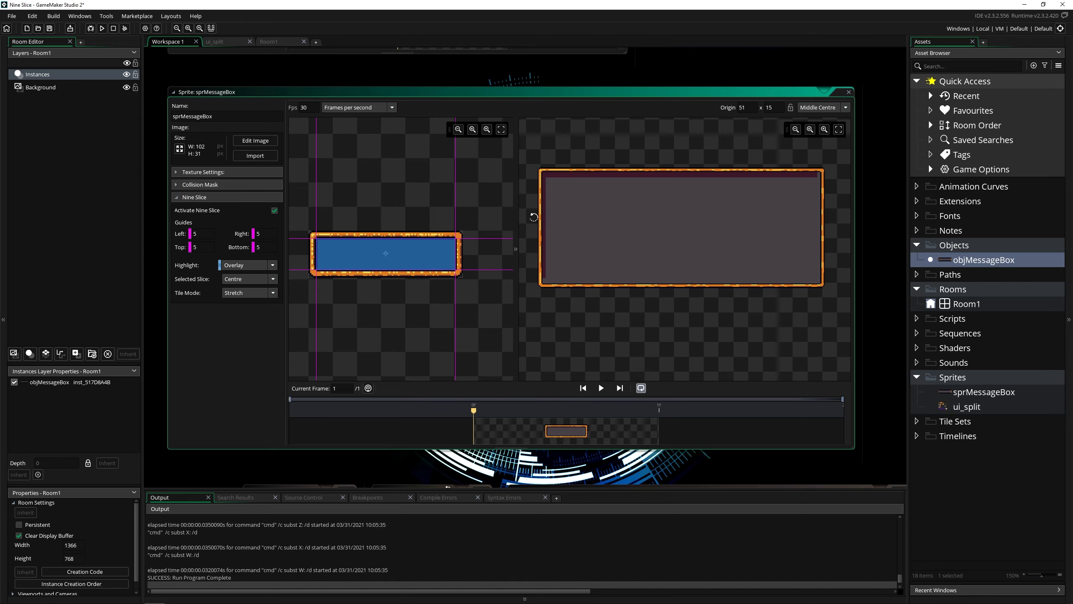
Select the Top slice and move the top and left nine-slice guides to 6, past the inner border shading.
{"action": "left_click", "coordinate": [373, 235]}
{"action": "scroll", "coordinate": [373, 238], "scroll_direction": "up", "scroll_amount": 3}
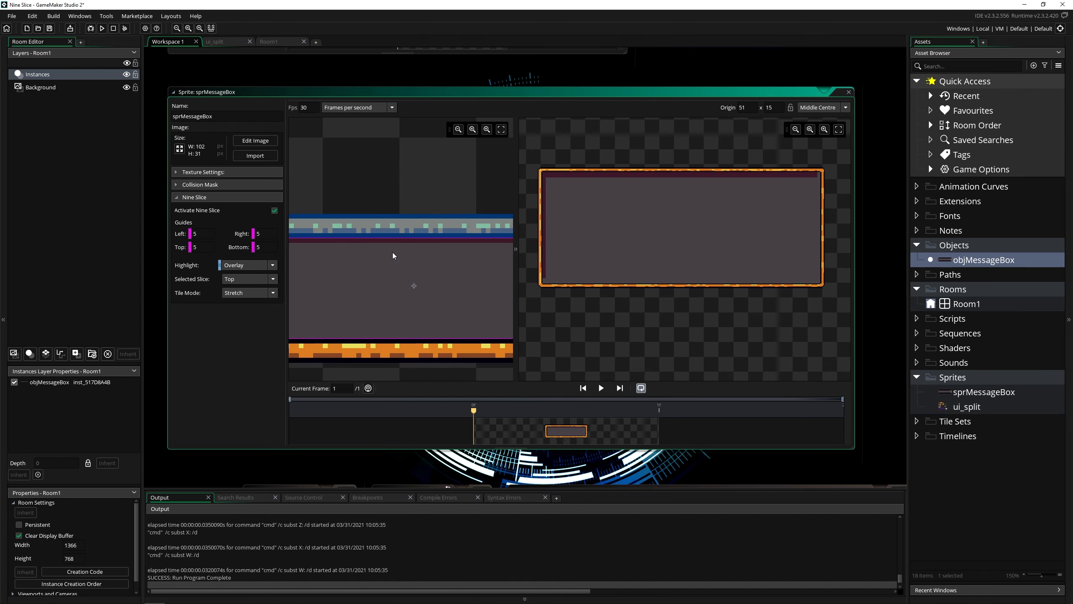
{"action": "mouse_move", "coordinate": [395, 239]}
{"action": "left_mouse_down"}
{"action": "mouse_move", "coordinate": [397, 255]}
{"action": "mouse_move", "coordinate": [400, 244]}
{"action": "left_mouse_up"}
{"action": "middle_click_drag", "start_coordinate": [361, 272], "coordinate": [502, 268]}
{"action": "left_click_drag", "start_coordinate": [334, 253], "coordinate": [339, 251]}
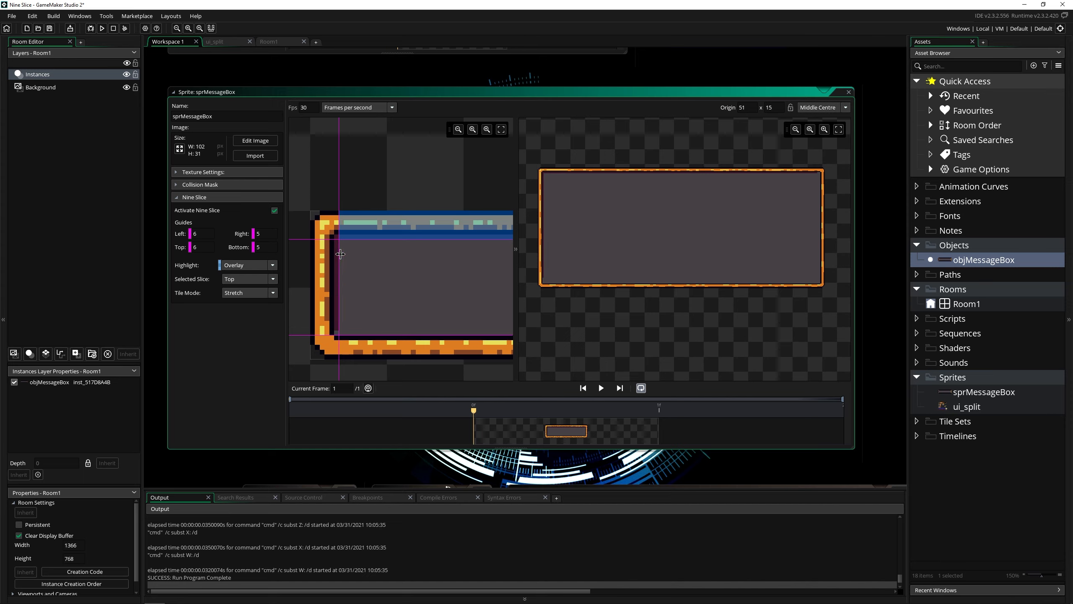
{"action": "scroll", "coordinate": [386, 256], "scroll_direction": "down", "scroll_amount": 3}
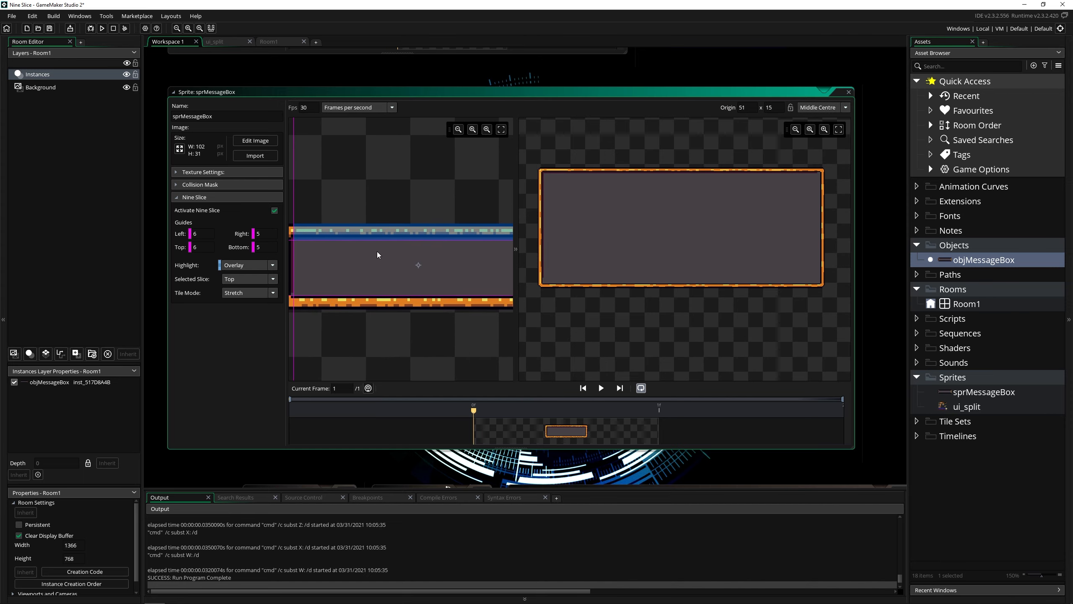
Resize the message box instance in Room1 into a wide, short bar and open objMessageBox for editing.
{"action": "left_click", "coordinate": [271, 41]}
{"action": "left_click", "coordinate": [457, 226]}
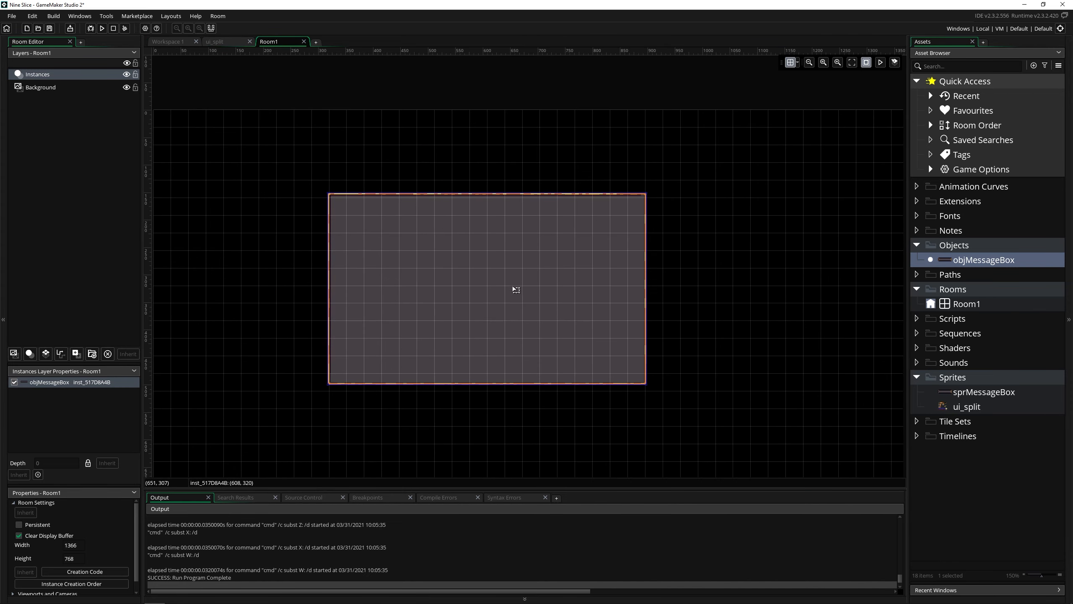
{"action": "left_click_drag", "start_coordinate": [647, 383], "coordinate": [717, 246]}
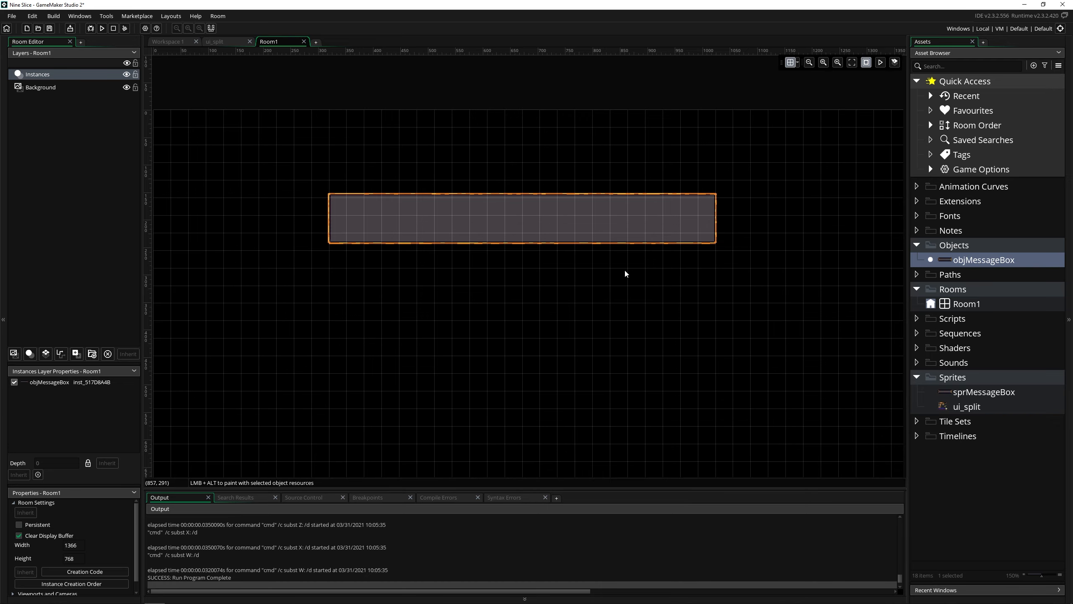
{"action": "double_click", "coordinate": [680, 216]}
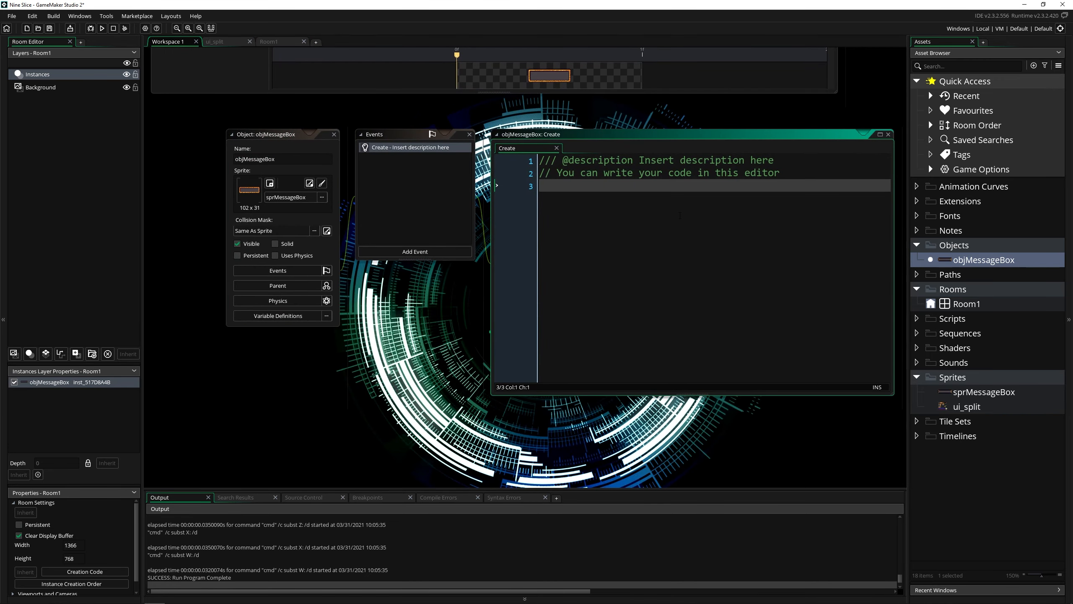
Enter the nineslice_hide constant on line 3 of objMessageBox's Create event, using the code completion suggestions for "nine".
{"action": "type", "text": "nine"}
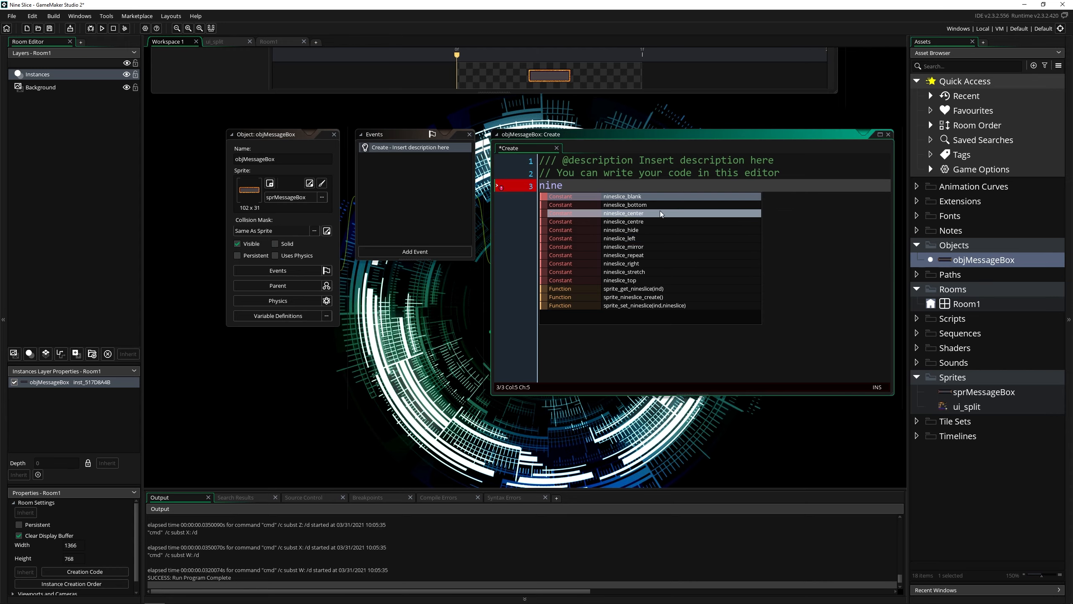
{"action": "left_click", "coordinate": [622, 229]}
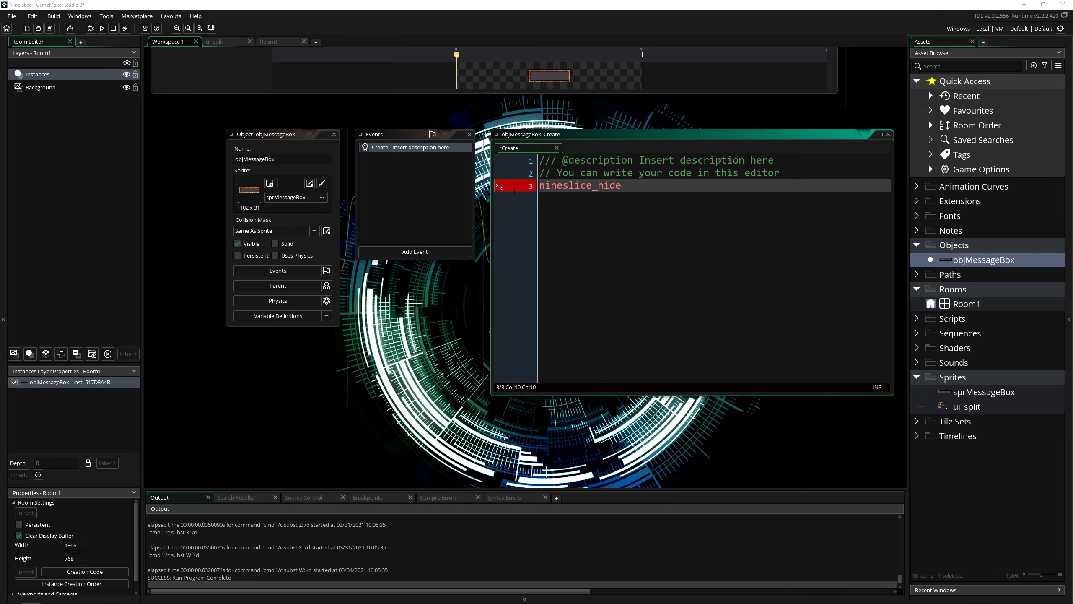
Open the GameMaker Studio 2 Manual, search it for "nine", look through the Variables And Variable Scope page, and return to the code.
{"action": "left_click_drag", "start_coordinate": [0, 102], "coordinate": [404, 1]}
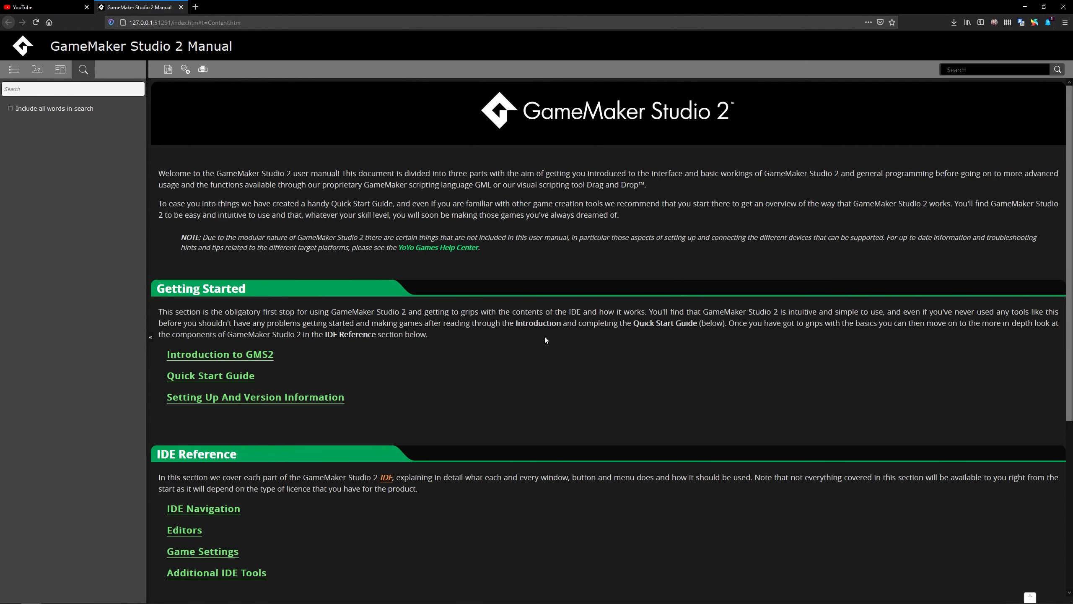
{"action": "scroll", "coordinate": [485, 334], "scroll_direction": "down", "scroll_amount": 5}
{"action": "scroll", "coordinate": [466, 360], "scroll_direction": "up", "scroll_amount": 6}
{"action": "type", "text": "nine"}
{"action": "key", "text": "Return"}
{"action": "left_click", "coordinate": [88, 141]}
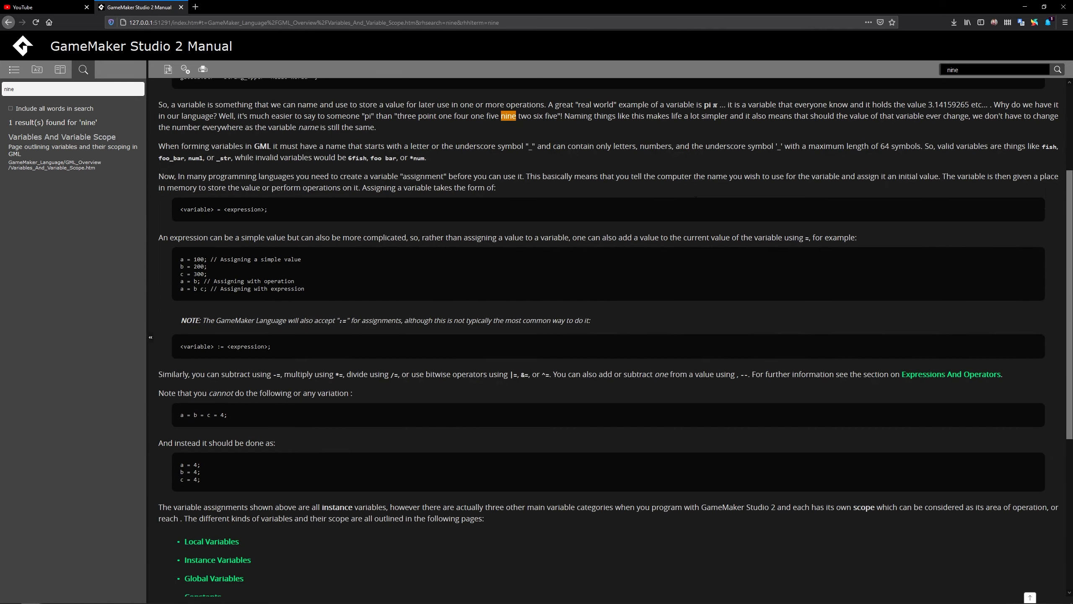
{"action": "scroll", "coordinate": [546, 272], "scroll_direction": "up", "scroll_amount": 3}
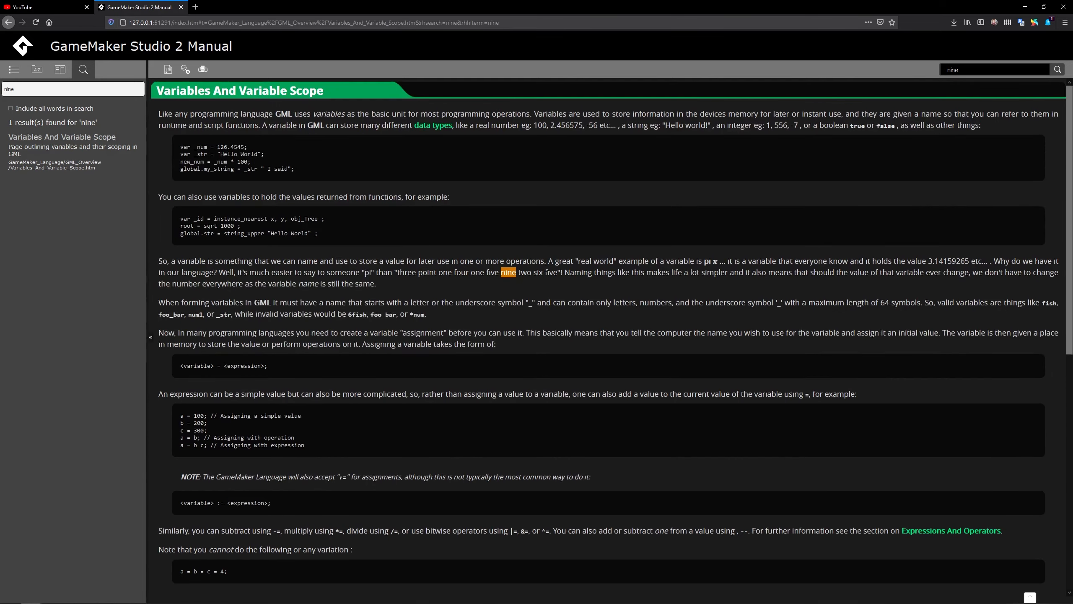
{"action": "left_click", "coordinate": [1024, 6]}
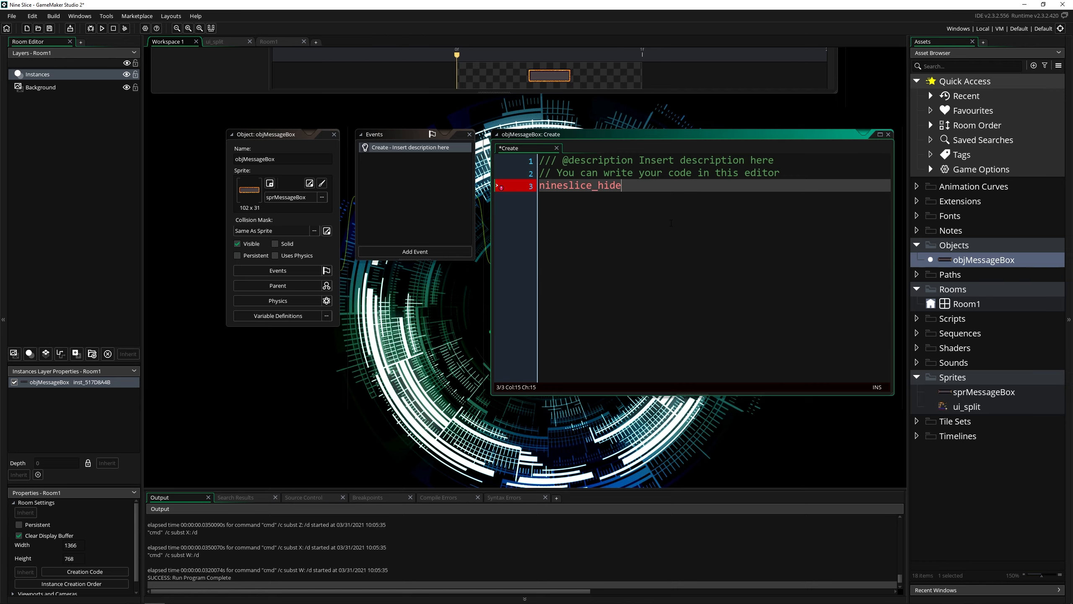
Shorten nineslice_hide to nineslice in the Create event and review the suggested nine-slice constants and functions.
{"action": "key", "text": "BackSpace"}
{"action": "key", "text": "BackSpace"}
{"action": "key", "text": "BackSpace"}
{"action": "key", "text": "BackSpace"}
{"action": "key", "text": "BackSpace"}
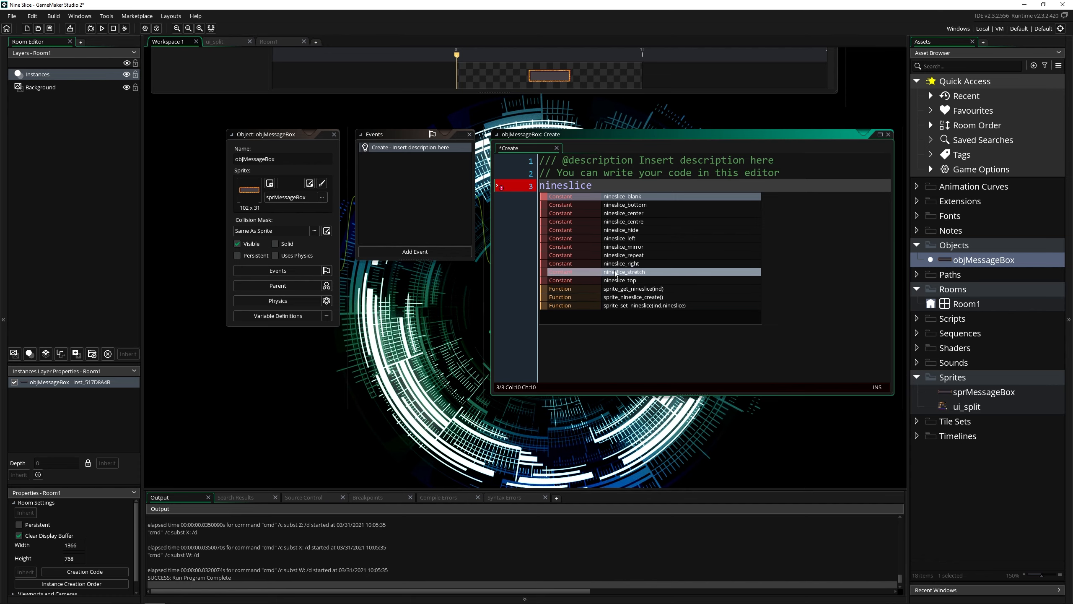
{"action": "left_click", "coordinate": [655, 186]}
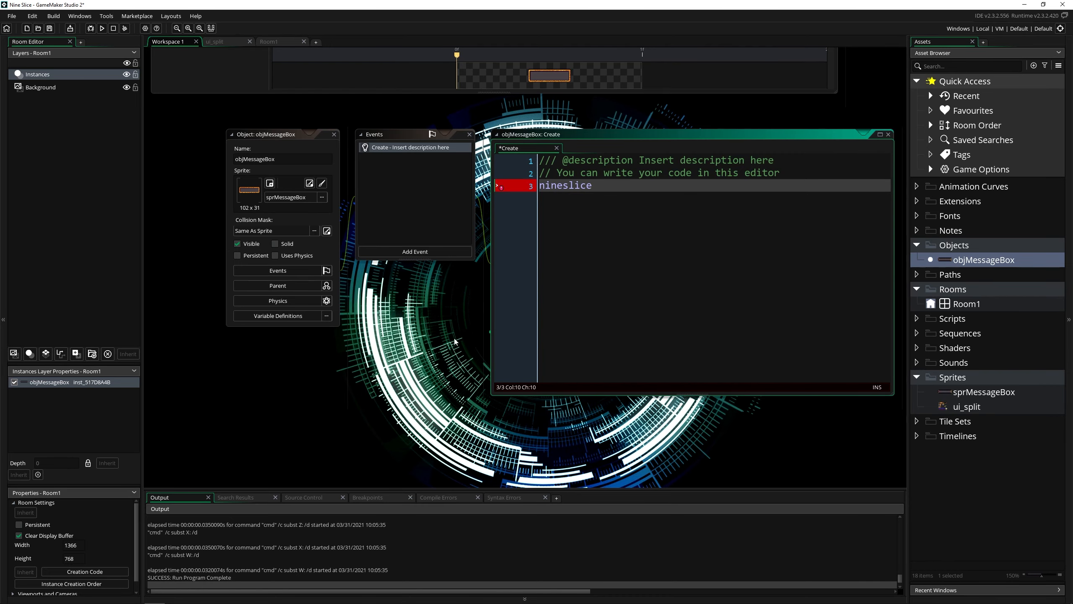
{"action": "middle_click_drag", "start_coordinate": [454, 341], "coordinate": [390, 336]}
{"action": "left_click", "coordinate": [588, 223]}
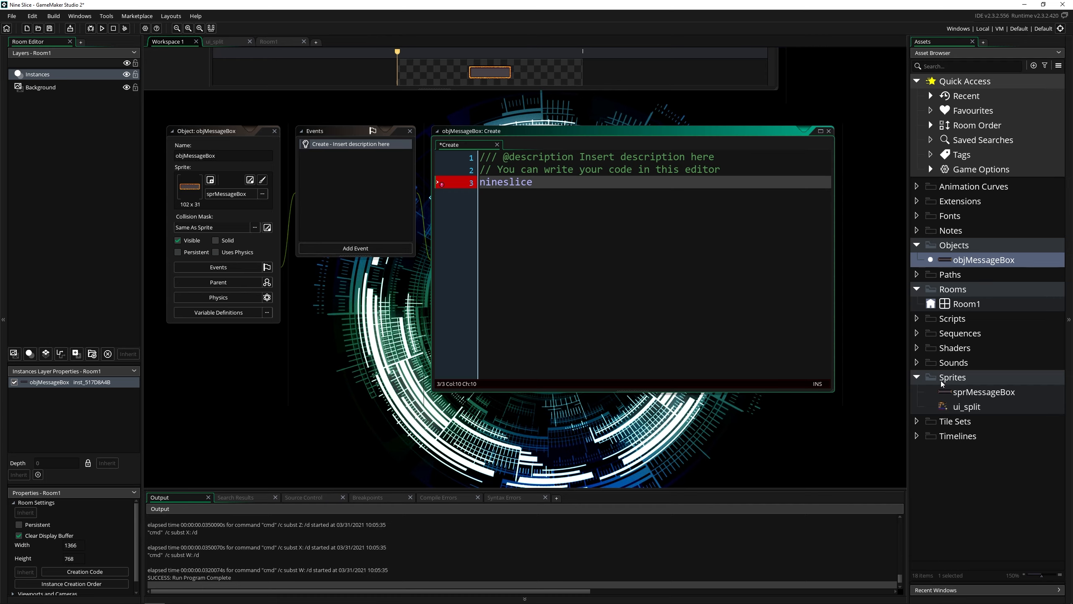
Open sprMessageBox, select its Centre slice and review the available tile modes, keeping Stretch.
{"action": "left_click", "coordinate": [941, 395]}
{"action": "double_click", "coordinate": [941, 395]}
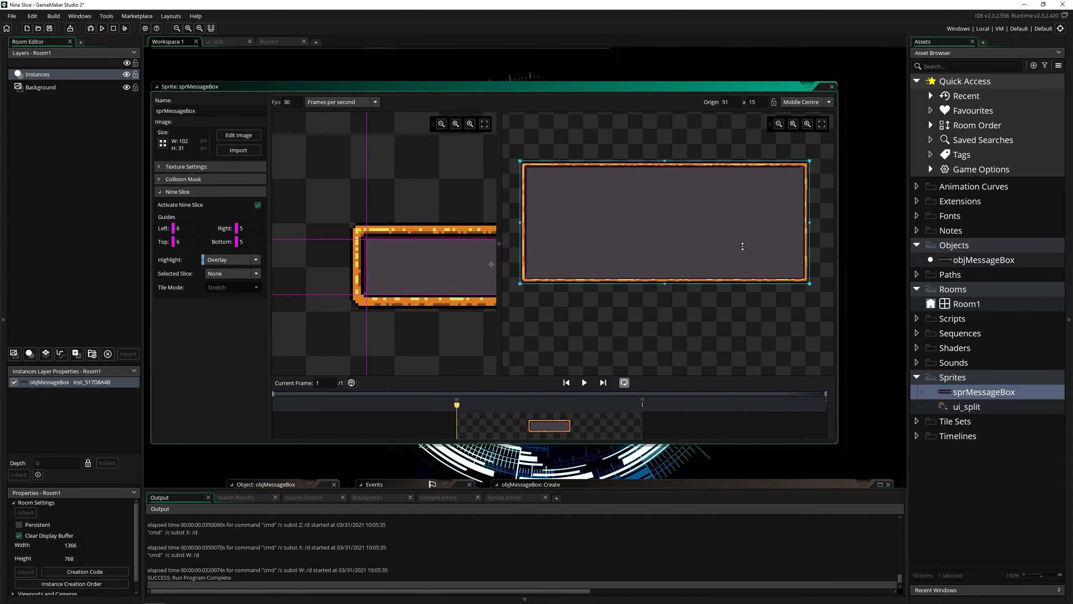
{"action": "scroll", "coordinate": [401, 314], "scroll_direction": "down", "scroll_amount": 2, "text": "ctrl"}
{"action": "middle_click_drag", "start_coordinate": [401, 314], "coordinate": [344, 275]}
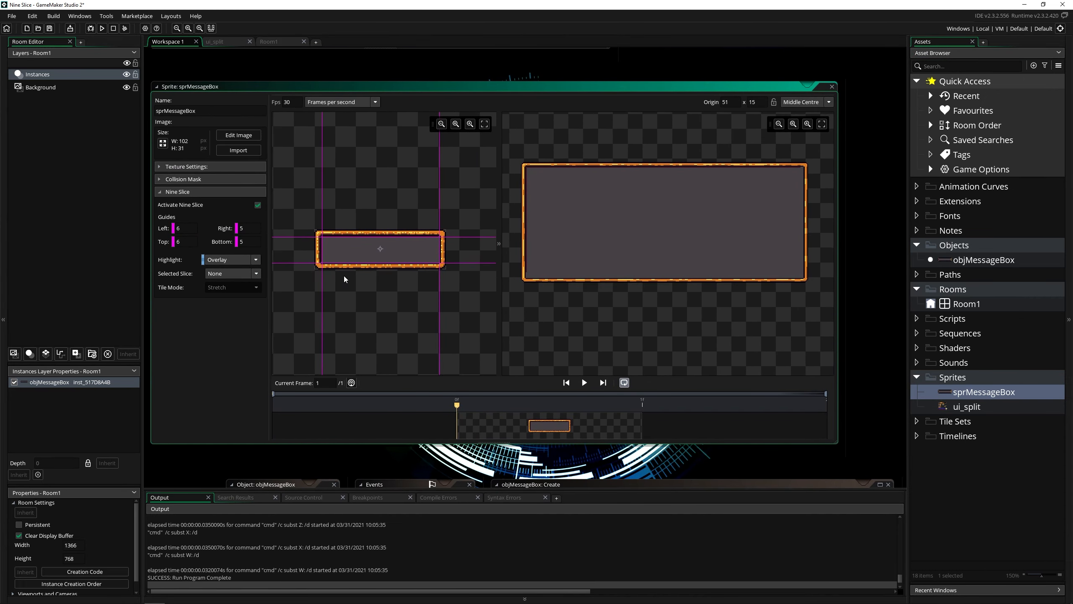
{"action": "left_click", "coordinate": [370, 254]}
{"action": "left_click", "coordinate": [256, 289]}
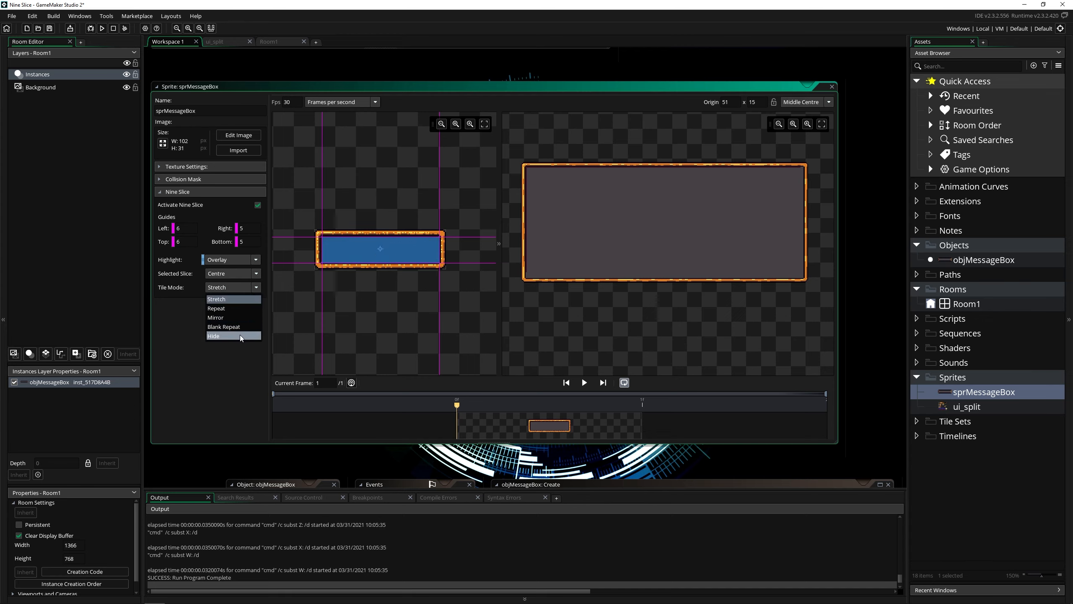
{"action": "left_click", "coordinate": [252, 301]}
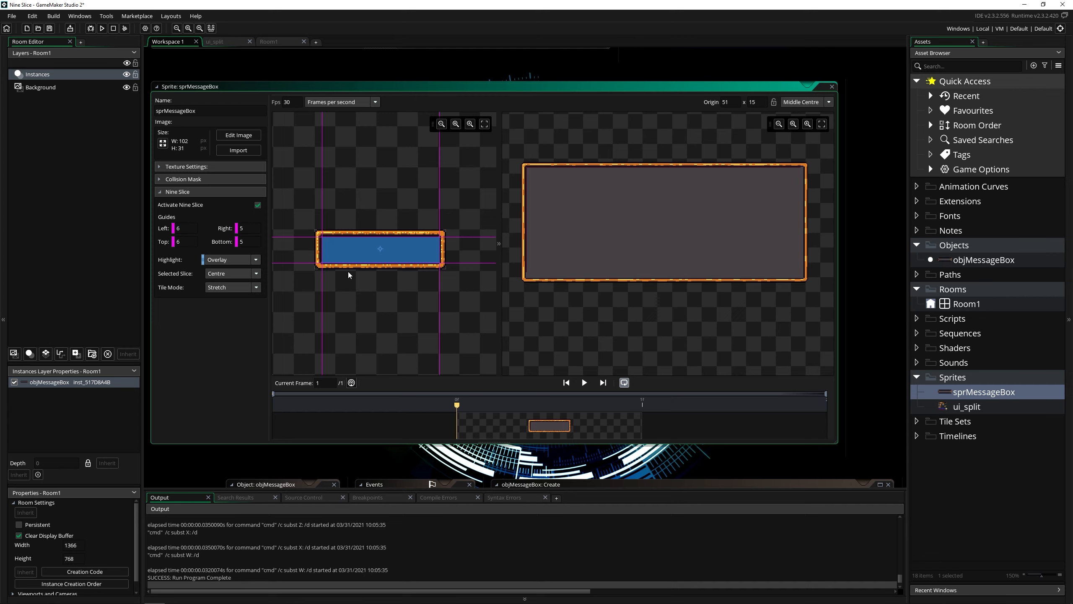
{"action": "left_click", "coordinate": [231, 291]}
{"action": "left_click", "coordinate": [235, 285]}
Try the Hide tile mode on the Left slice of sprMessageBox, and set it back to Stretch.
{"action": "left_click", "coordinate": [318, 250]}
{"action": "left_click", "coordinate": [231, 287]}
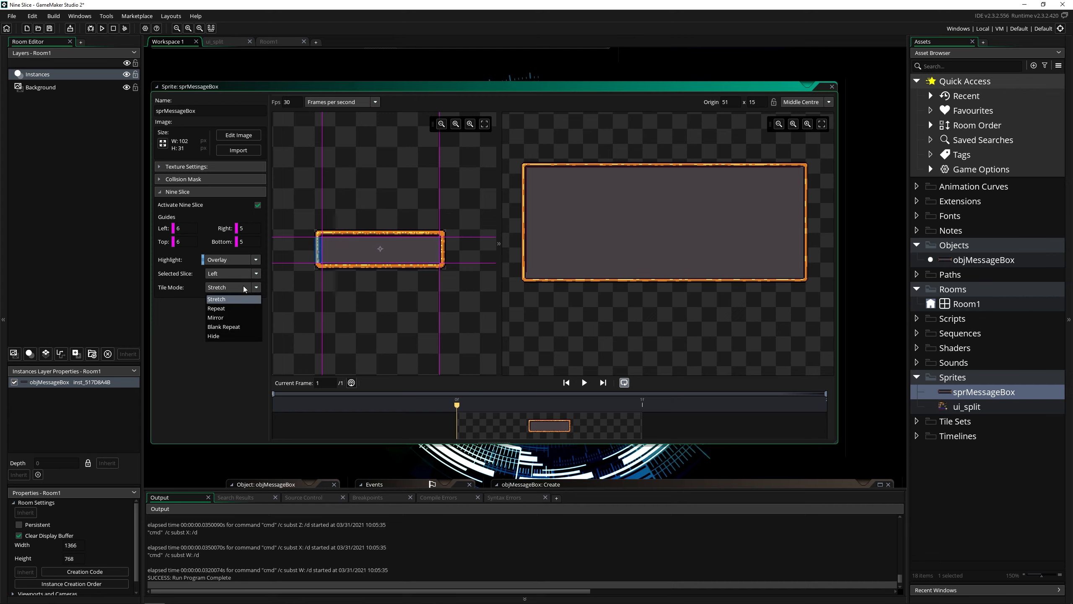
{"action": "left_click", "coordinate": [228, 338]}
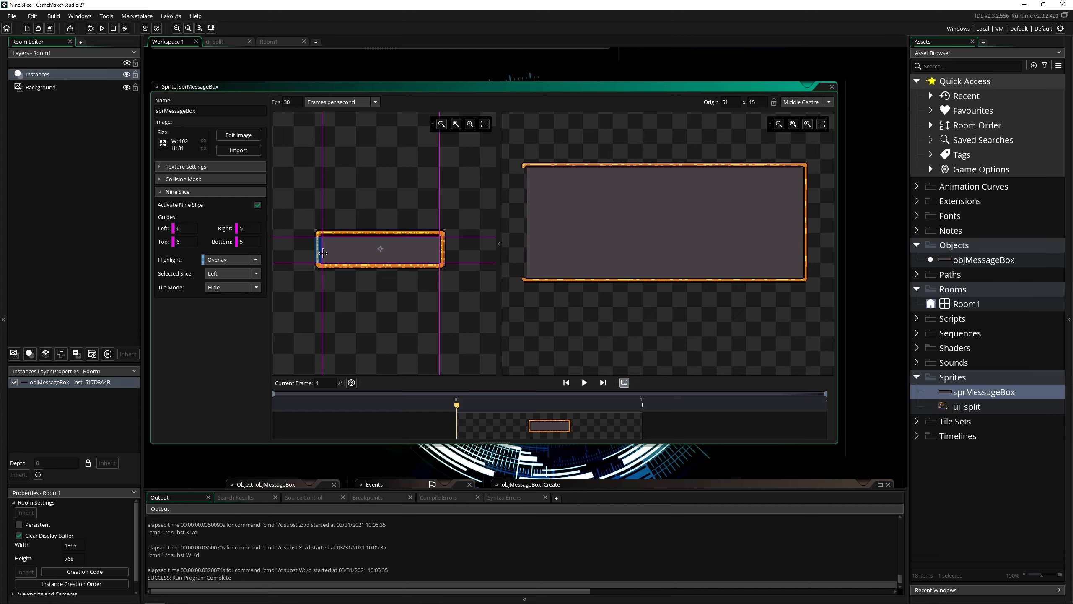
{"action": "mouse_move", "coordinate": [322, 251]}
{"action": "left_mouse_down"}
{"action": "mouse_move", "coordinate": [441, 253]}
{"action": "mouse_move", "coordinate": [322, 262]}
{"action": "left_mouse_up"}
{"action": "left_click", "coordinate": [233, 287]}
{"action": "left_click", "coordinate": [244, 299]}
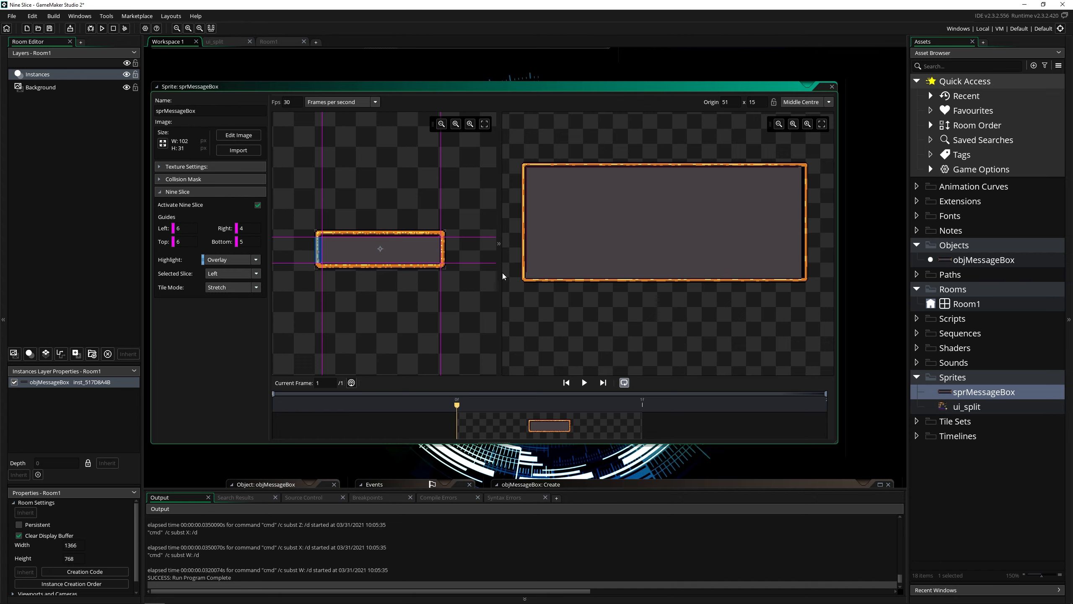
Test the nine-slice preview at a smaller size, check the message box instance in Room1, and return to the sprite's workspace.
{"action": "left_click_drag", "start_coordinate": [429, 263], "coordinate": [405, 263]}
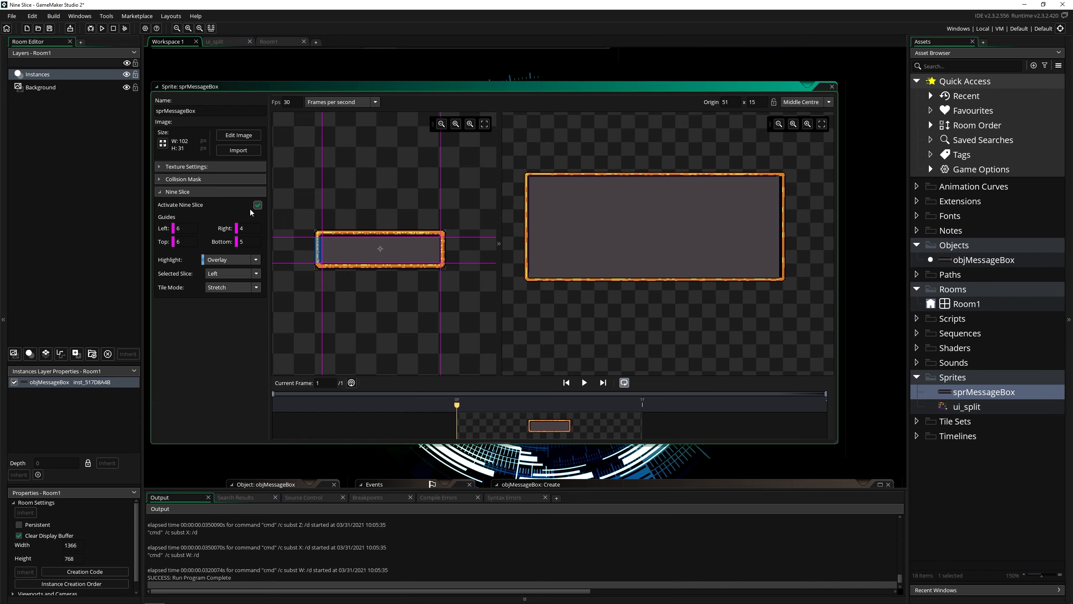
{"action": "left_click", "coordinate": [273, 41]}
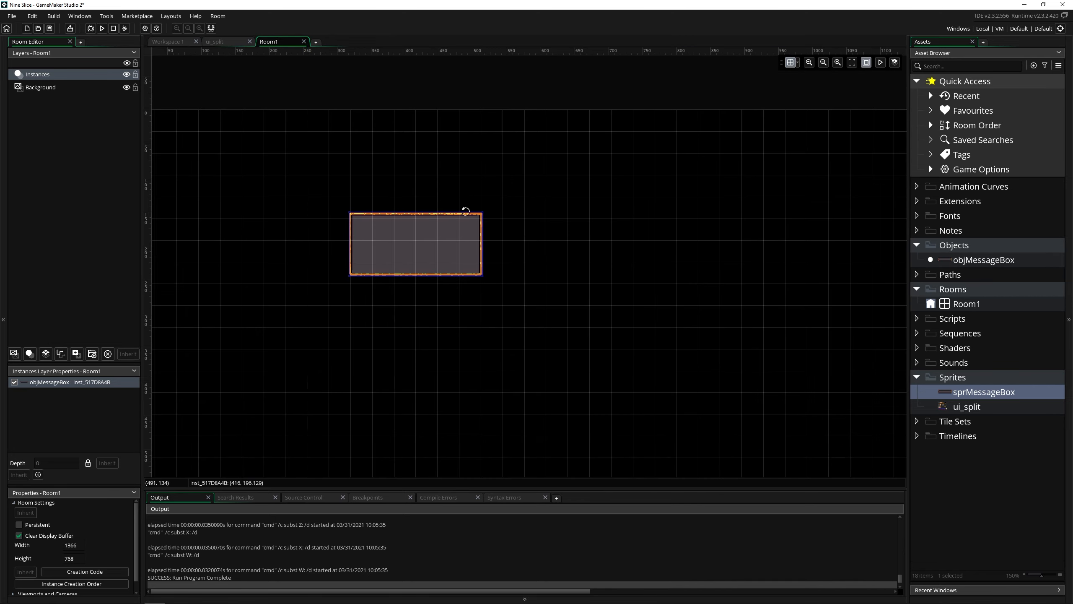
{"action": "left_click", "coordinate": [465, 204]}
{"action": "left_click", "coordinate": [173, 42]}
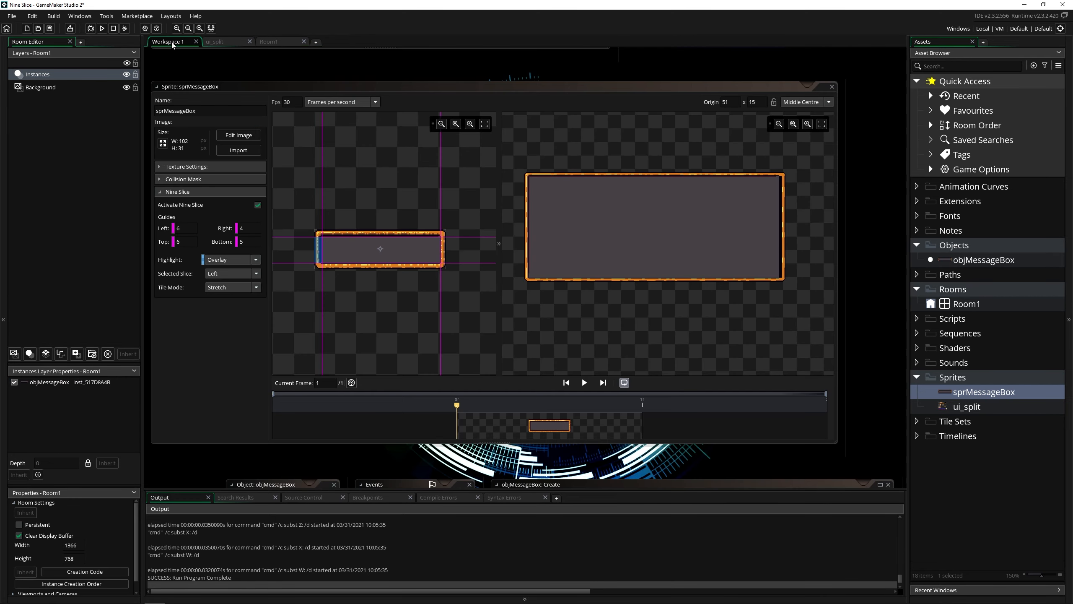